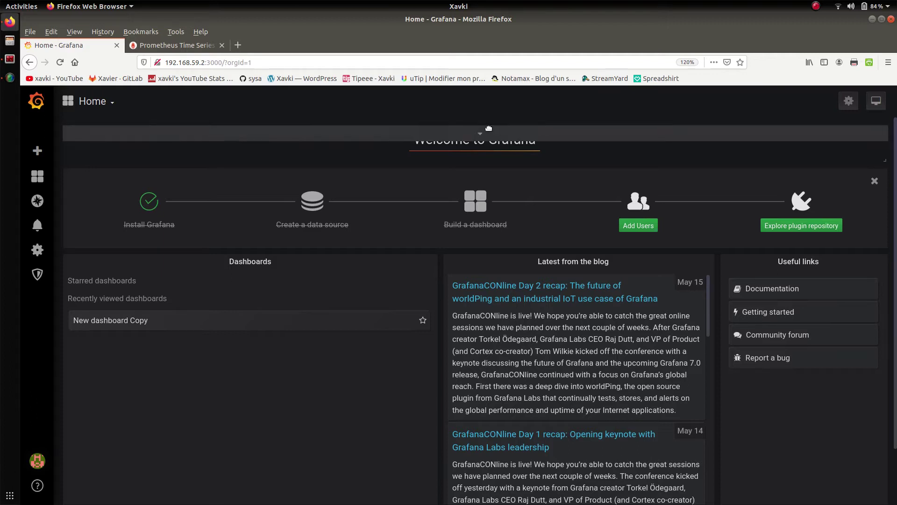
- Remove the Welcome to Grafana panel from the Home dashboard
click(481, 135)
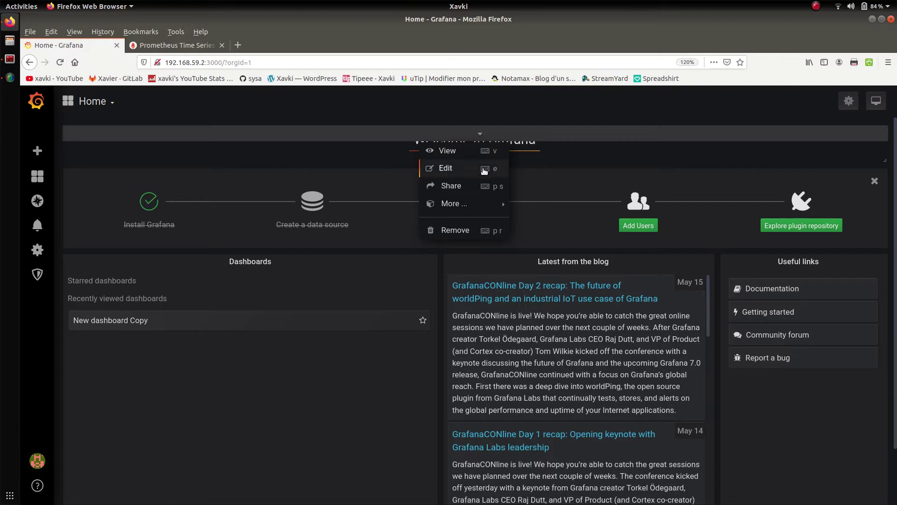
click(463, 230)
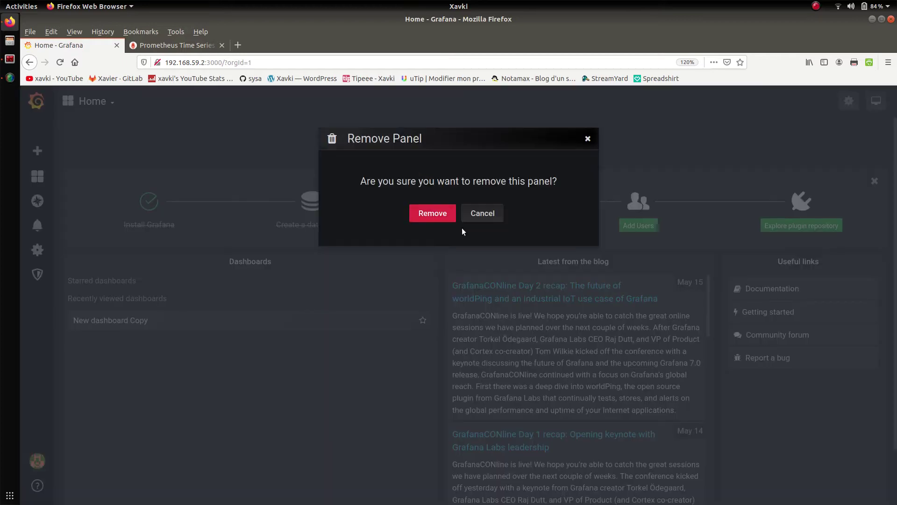
click(431, 211)
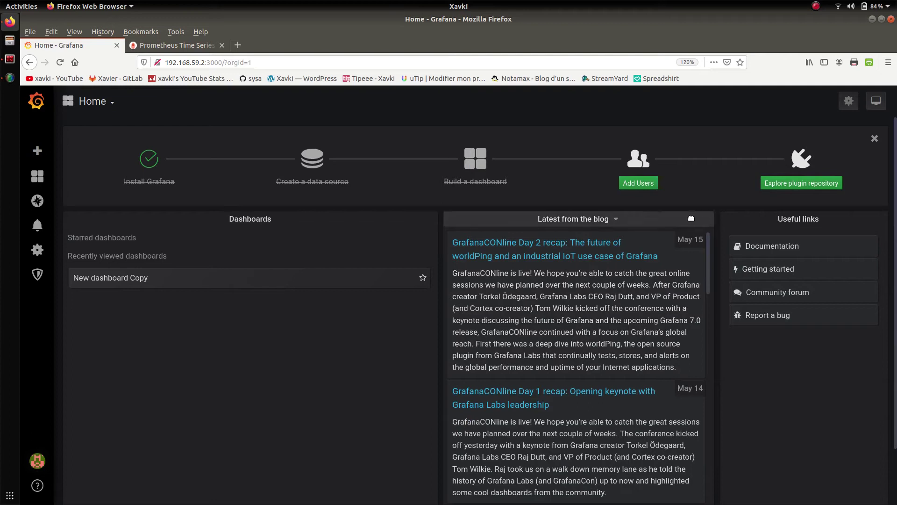
- Remove the "Latest from the blog" and "Useful links" panels from the Home dashboard
click(614, 218)
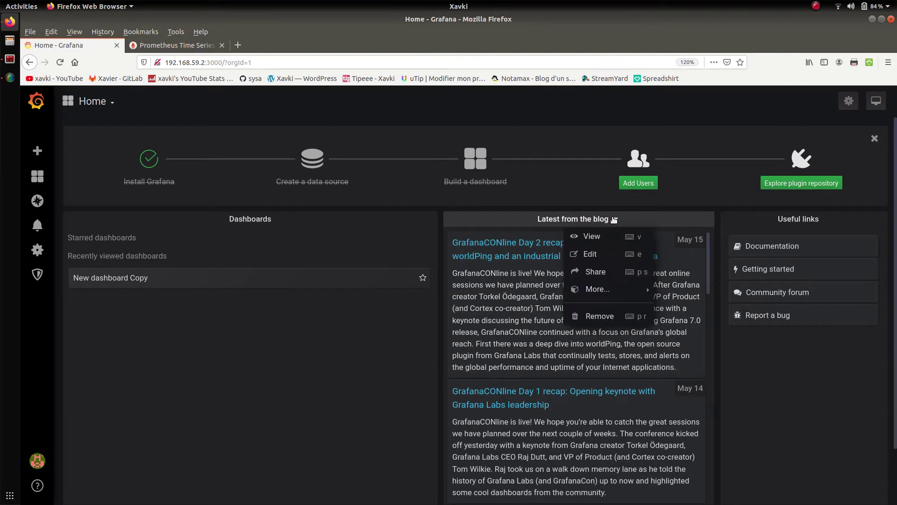
click(607, 316)
click(430, 216)
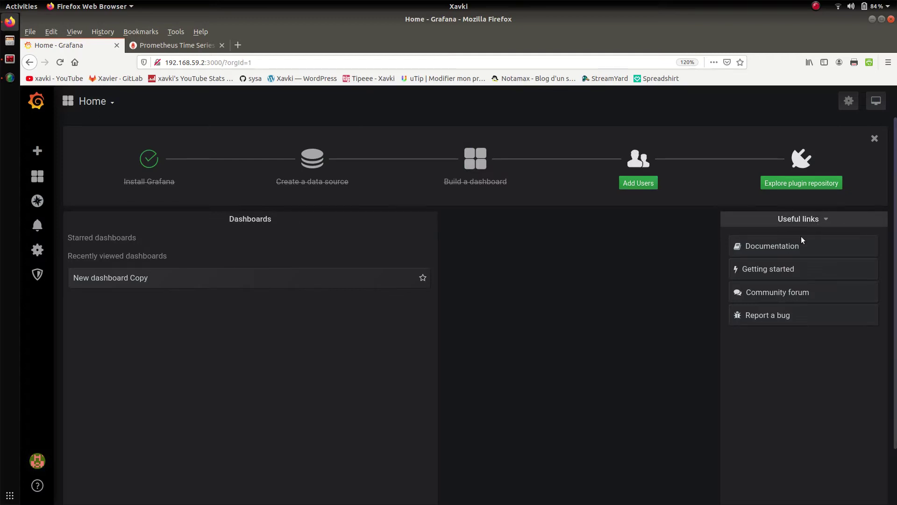
click(815, 220)
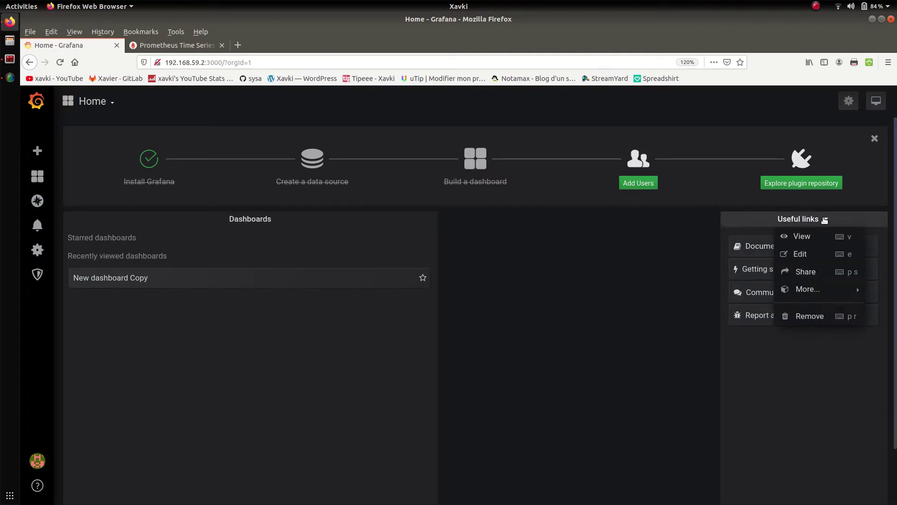
click(809, 315)
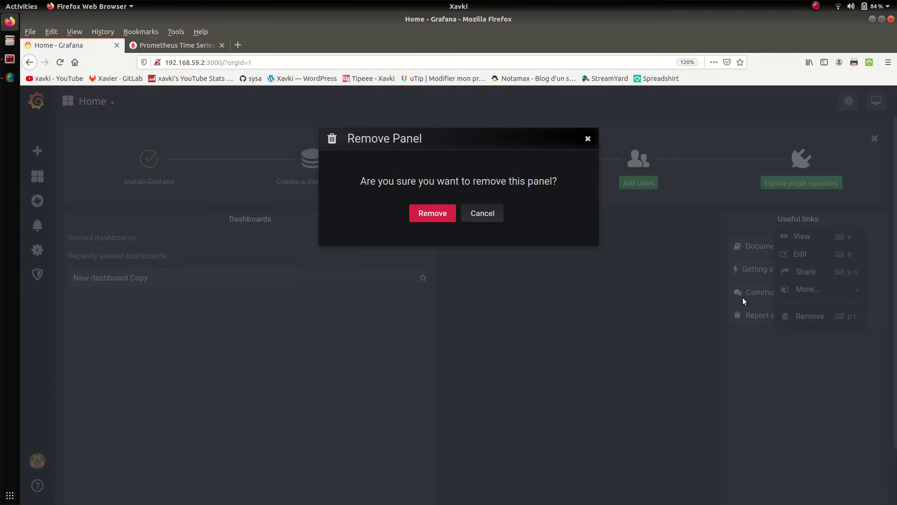
click(444, 214)
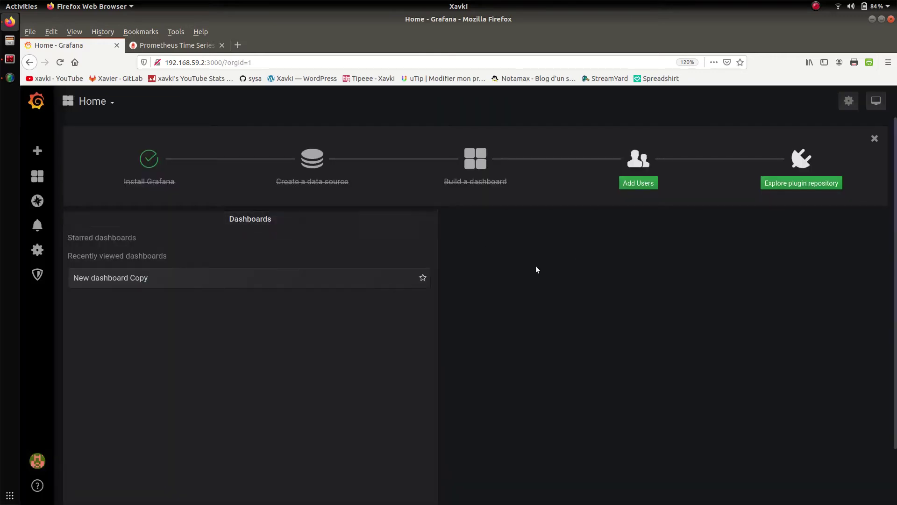
- Create a new, empty dashboard in Grafana
mouse_move(37, 154)
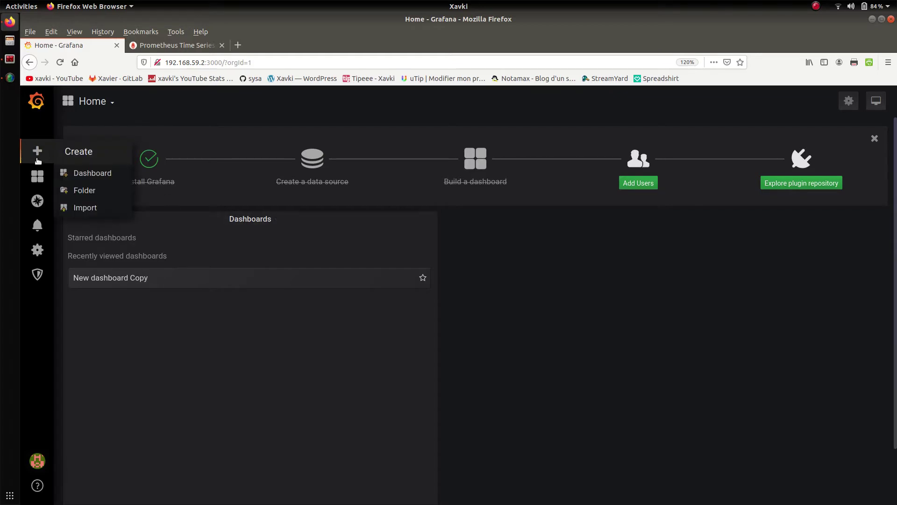
click(83, 177)
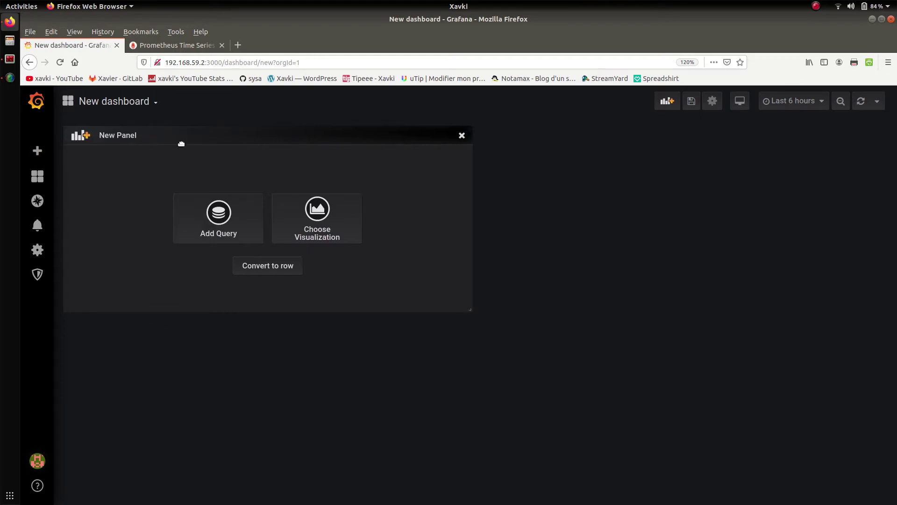
- Switch to Prometheus and check the state of its scrape targets on the Targets page
click(162, 44)
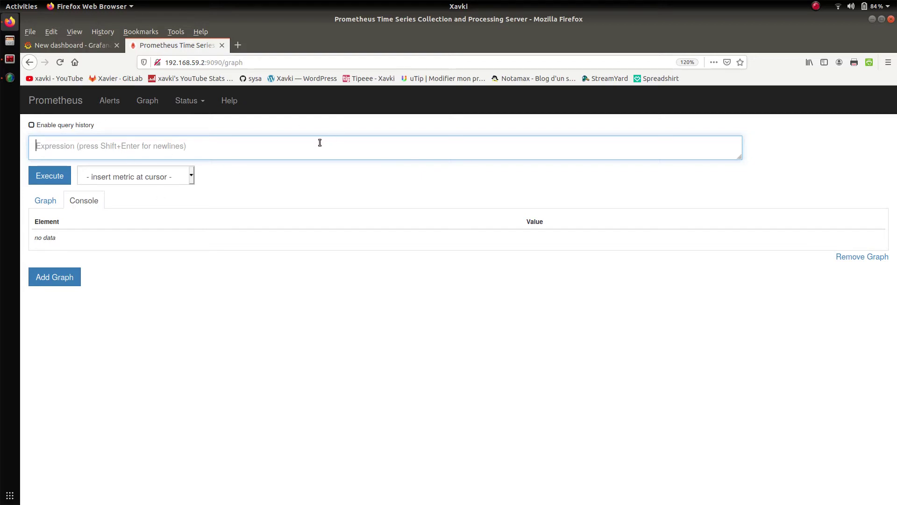
click(189, 102)
click(193, 183)
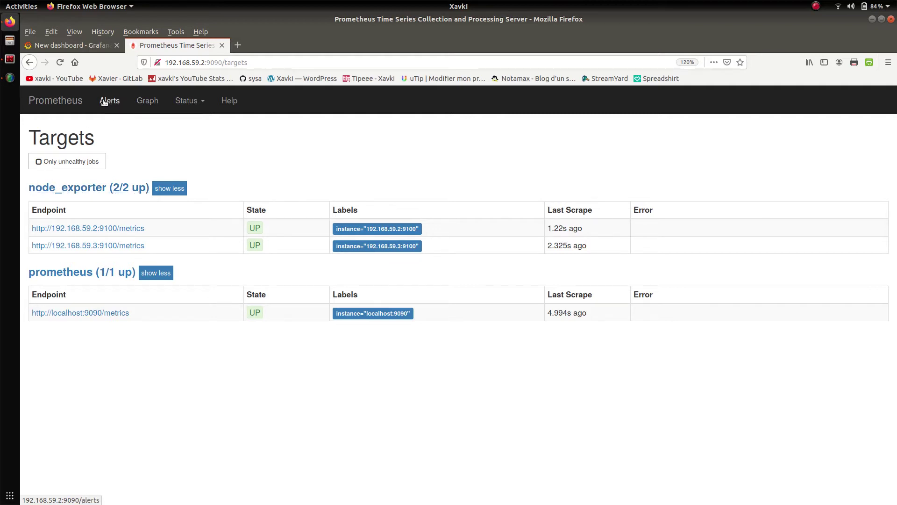
- Run the up query in Prometheus and examine the instance and job labels of the first resulting series
click(66, 102)
text(up)
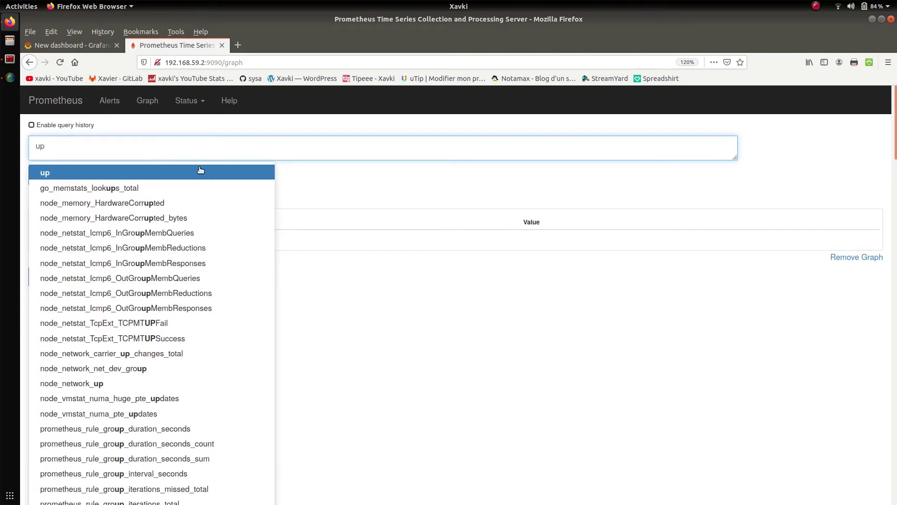
click(201, 171)
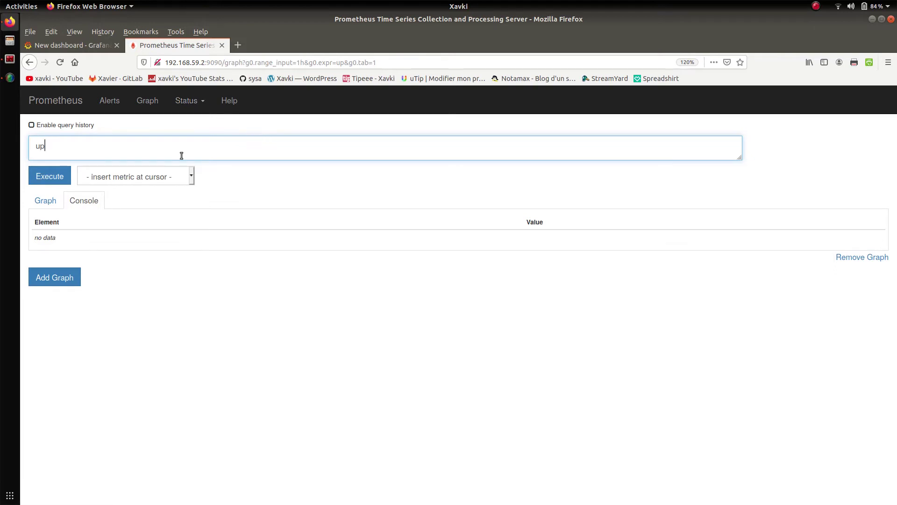
click(52, 179)
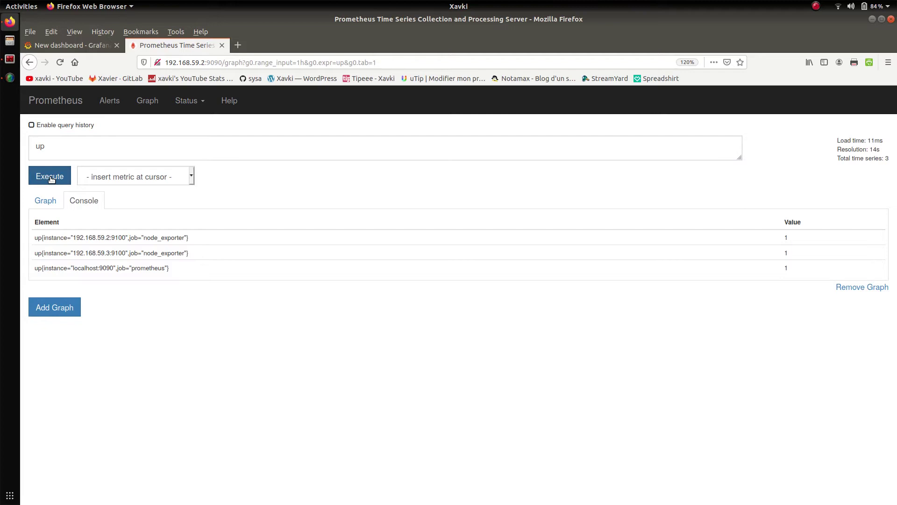
click(51, 179)
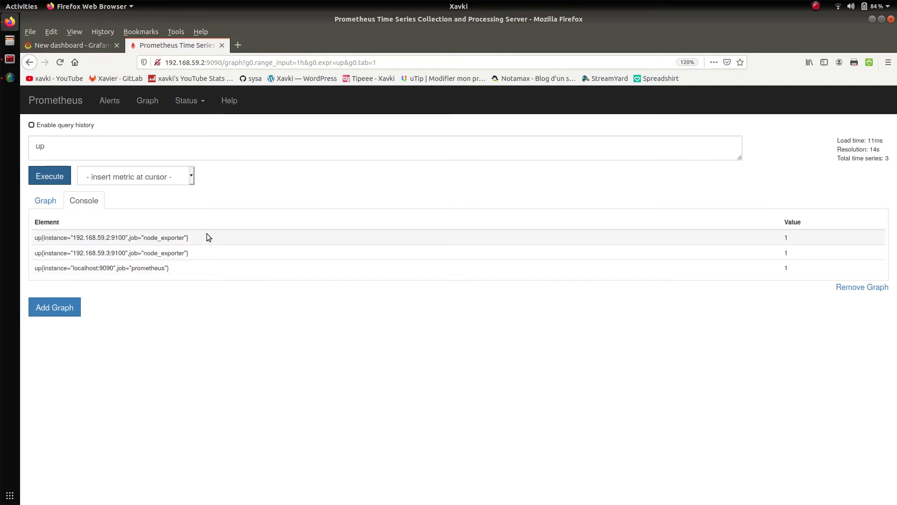
drag(190, 237, 38, 238)
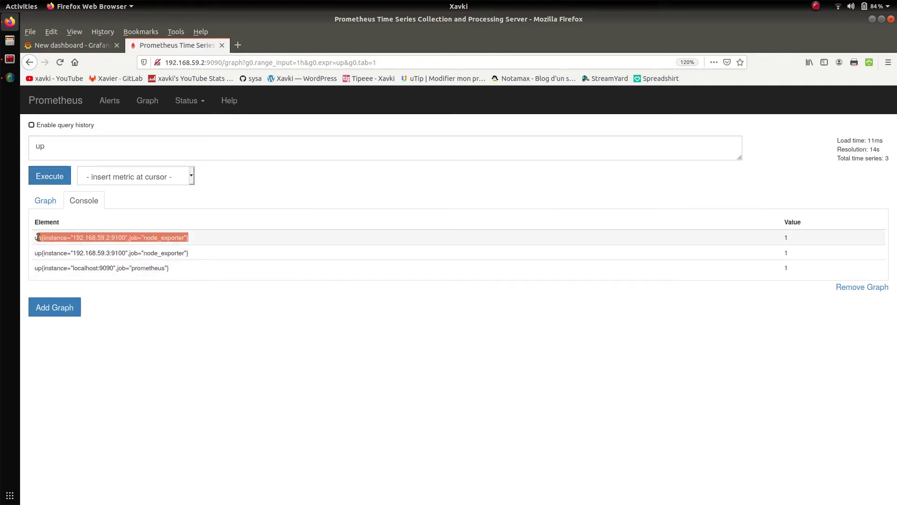
drag(189, 237, 185, 238)
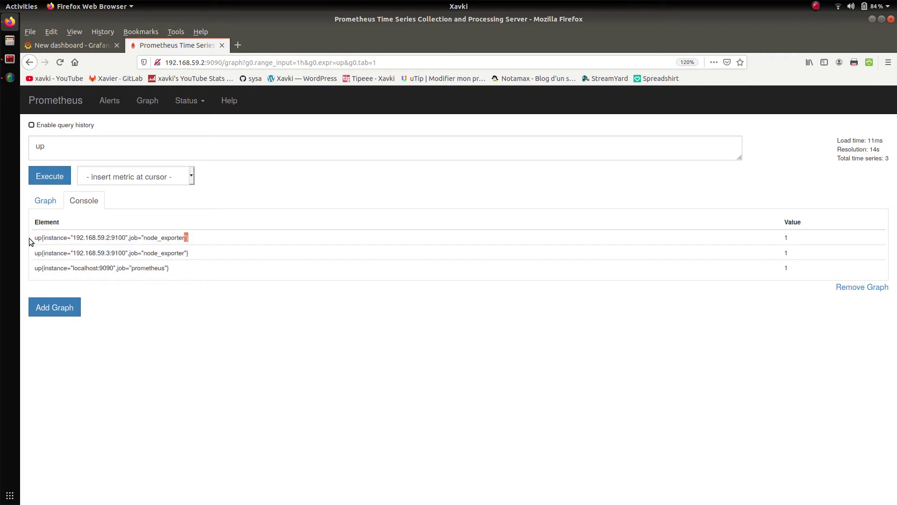
- Return to Grafana and add a query to the new panel with Prometheus as data source and up as metric
click(70, 44)
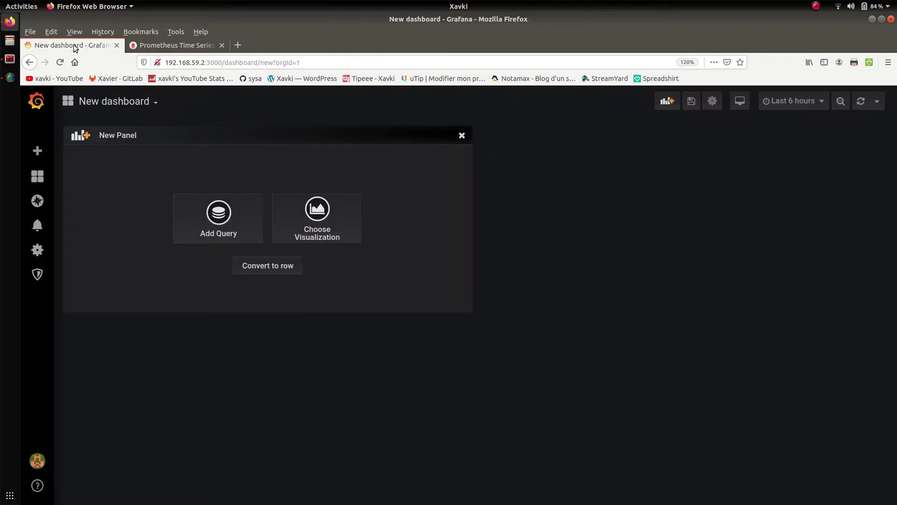
click(218, 218)
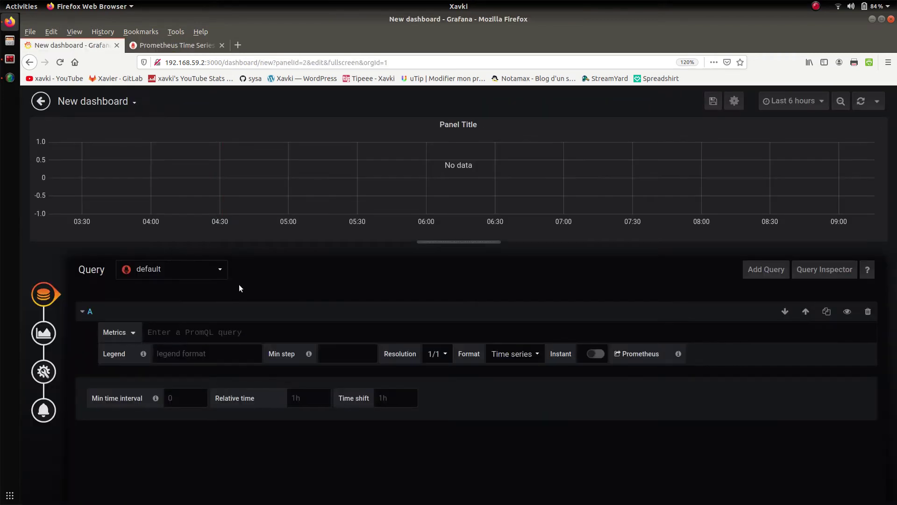
click(198, 269)
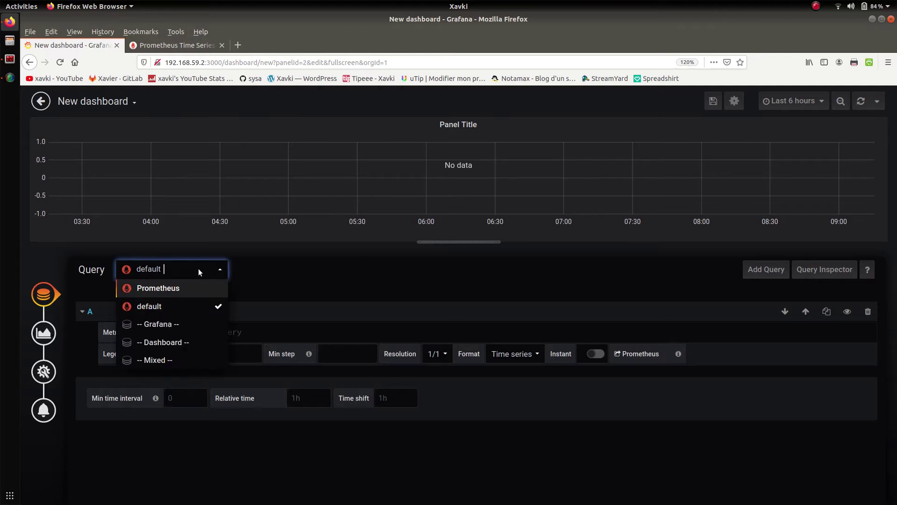
click(169, 288)
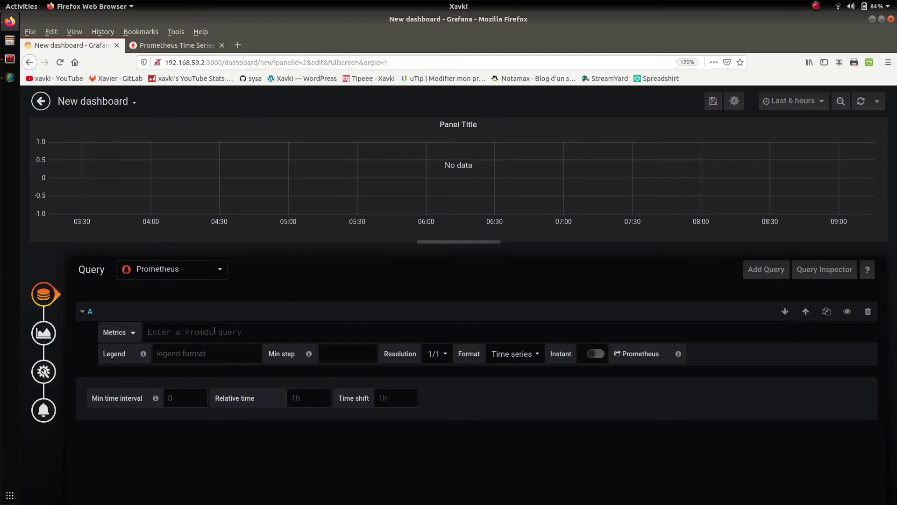
text(up)
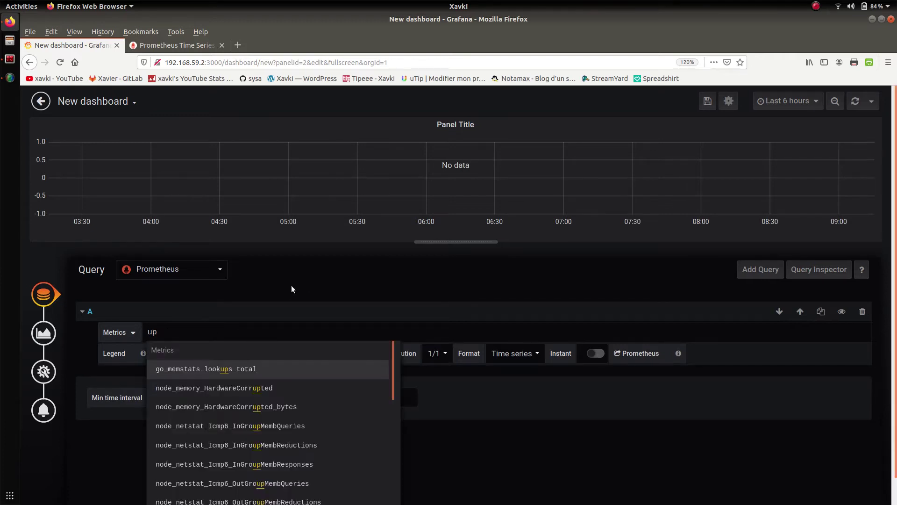
key(shift+Return)
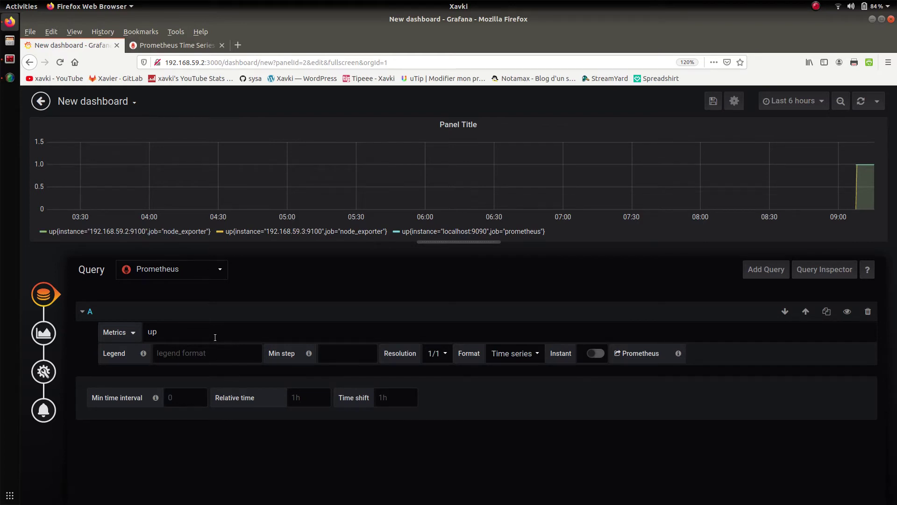
- Filter the up query by label to job="node_exporter"
text({)
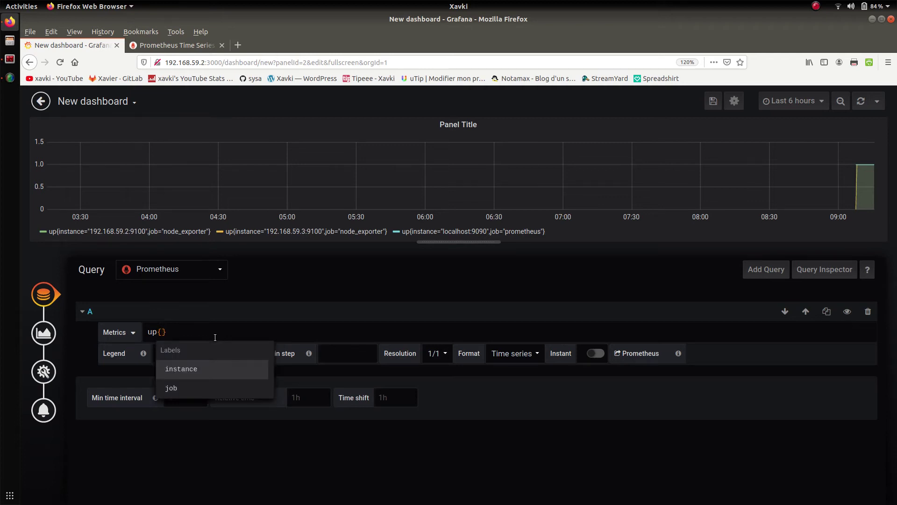
click(211, 391)
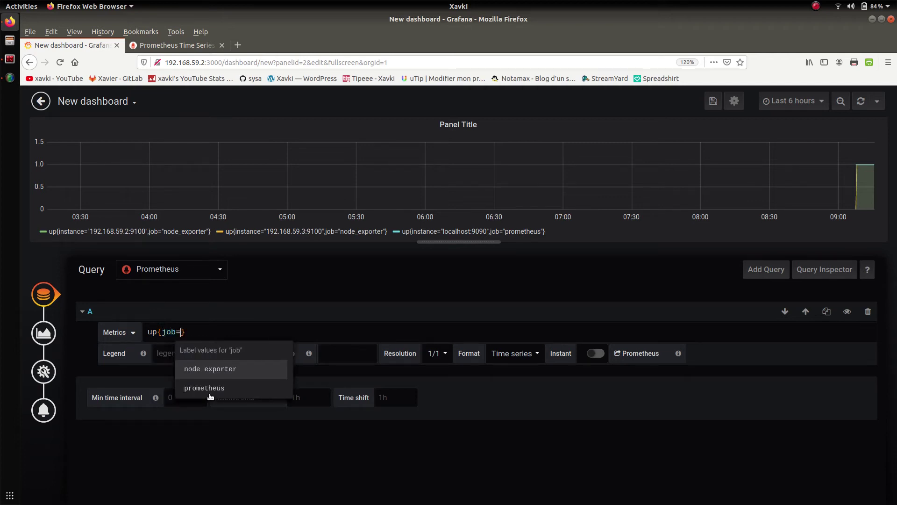
text(")
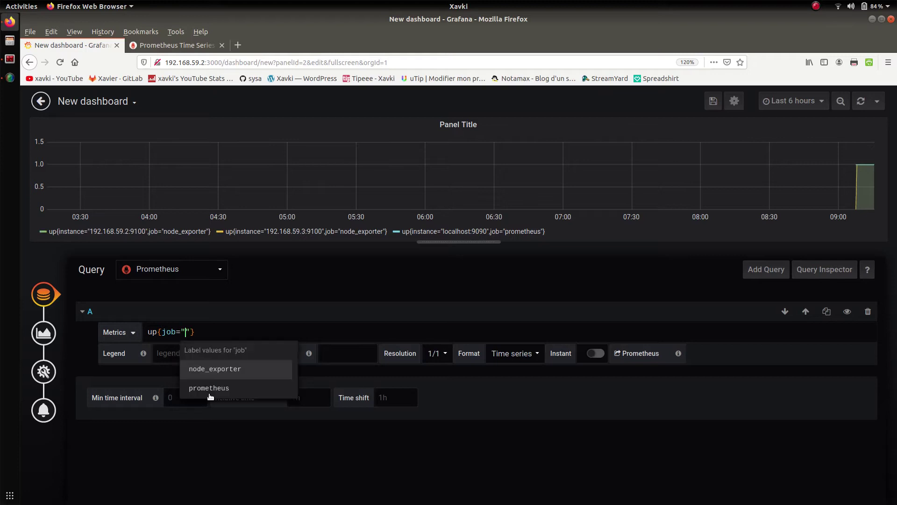
text(node)
click(223, 369)
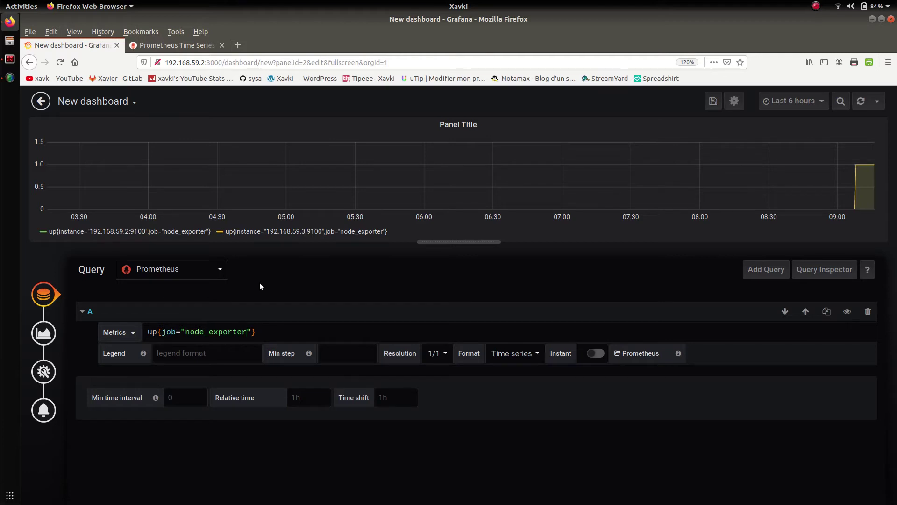
- Change the panel's visualization to Stat and enable the Instant option for query A
click(36, 333)
click(176, 271)
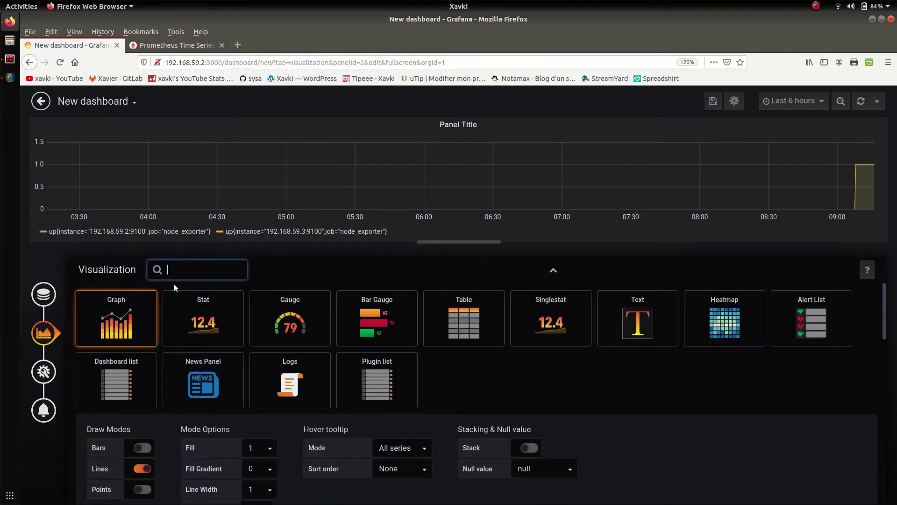
click(197, 322)
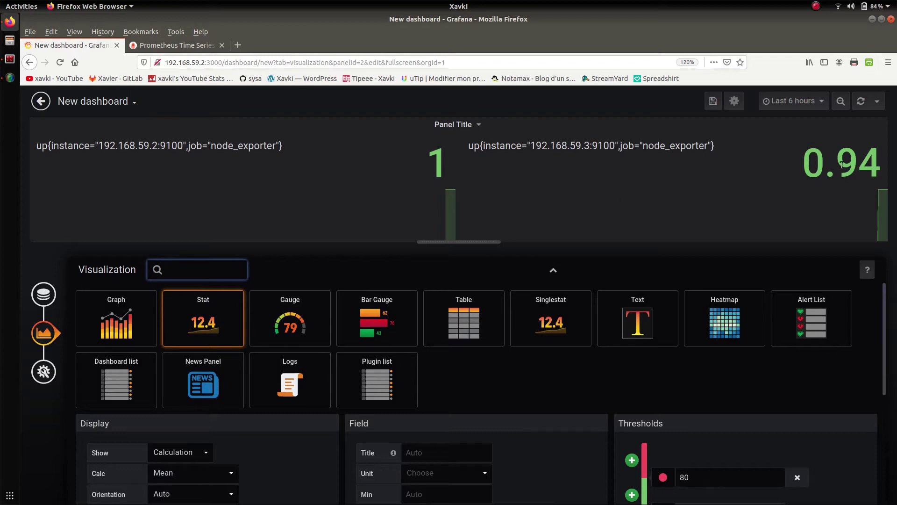
click(44, 294)
click(598, 354)
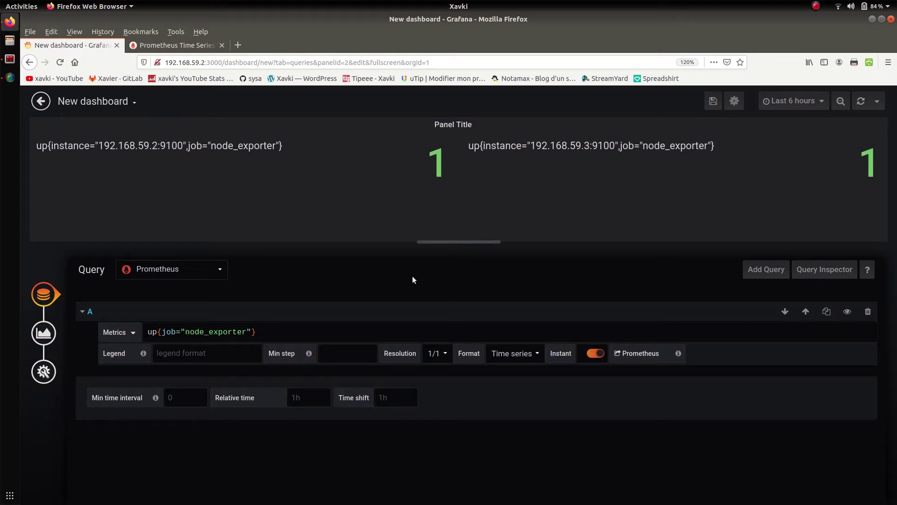
- Turn the Instant option of query A off and on again to compare the Stat values
click(48, 342)
click(44, 294)
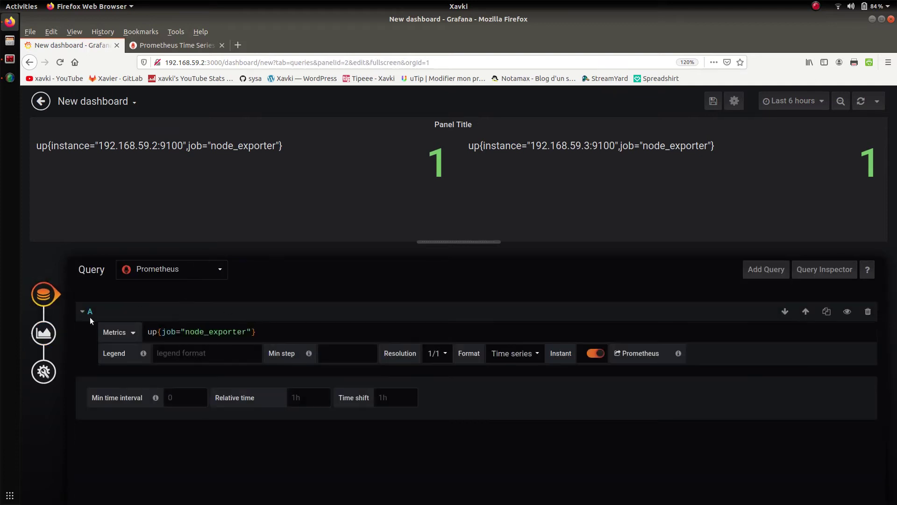
click(595, 353)
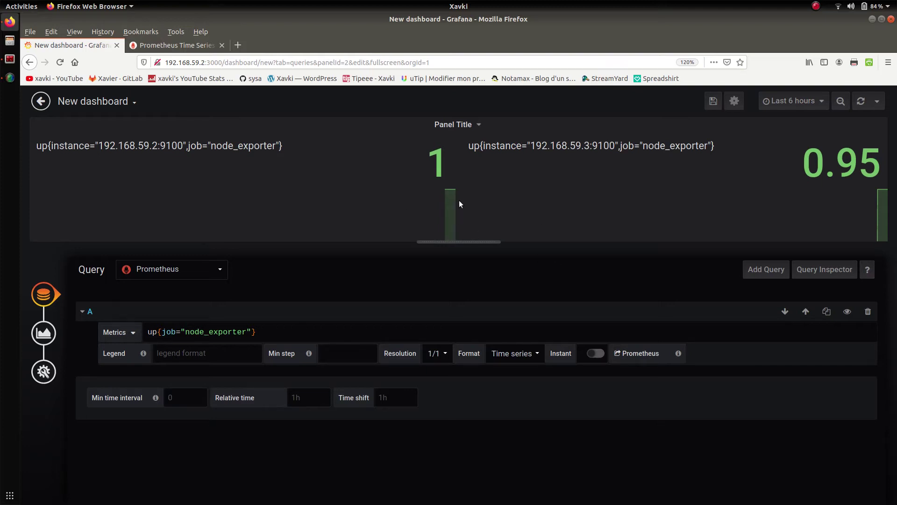
click(595, 353)
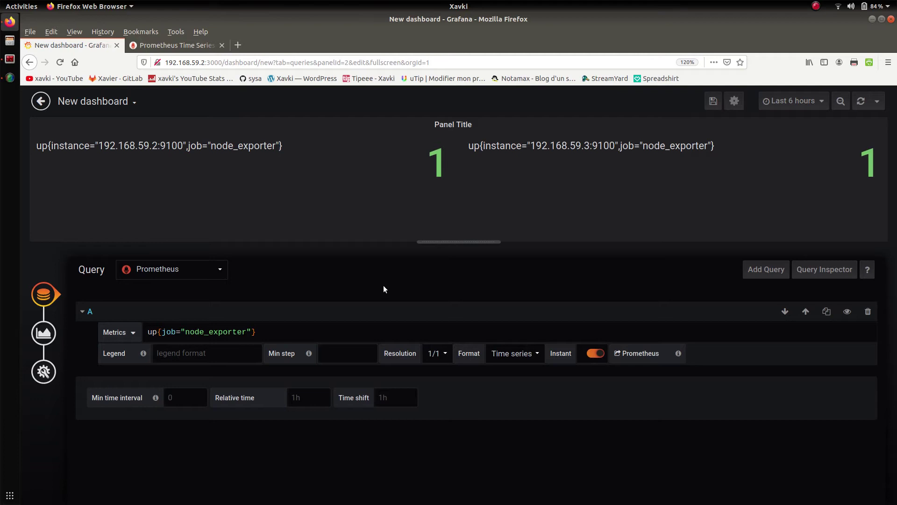
- Wrap the query A expression in a count function so it reads count(up{job="node_exporter"})
click(148, 333)
text(count()
key(Right)
key(Right)
key(Right)
key(Right)
key(End)
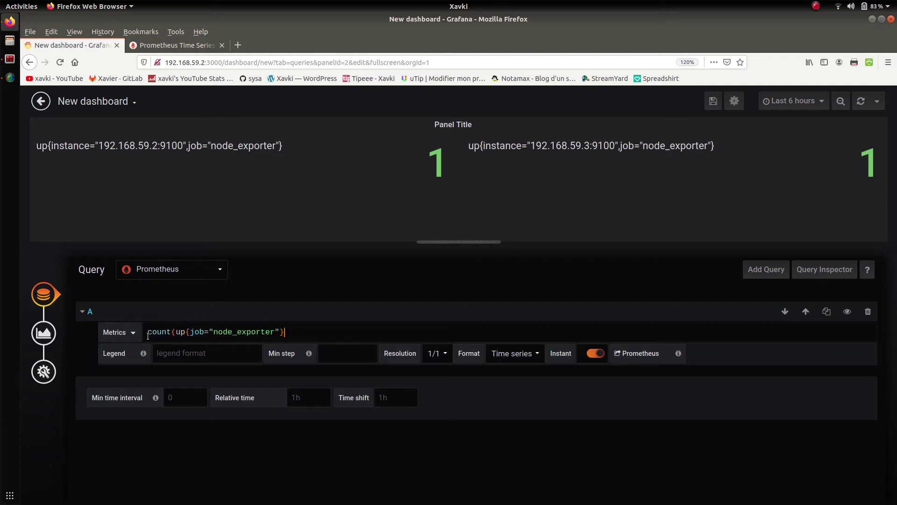
text())
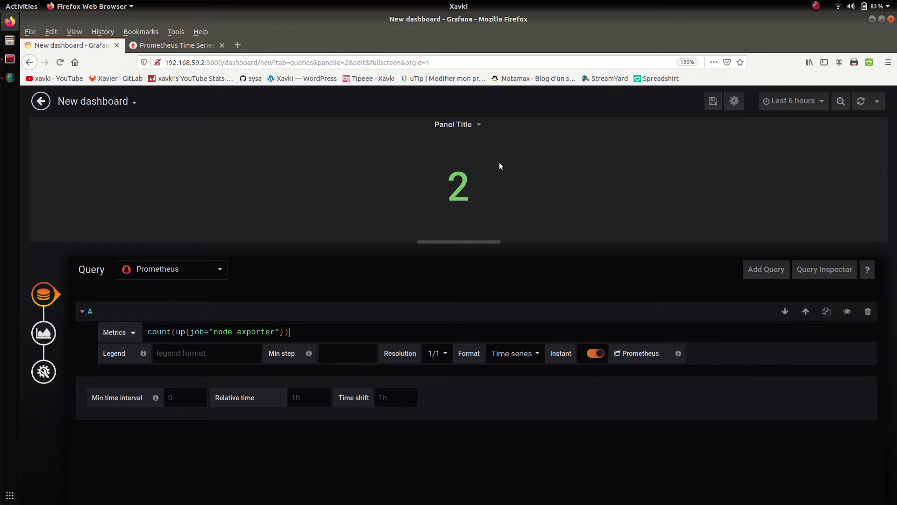
- In the Stat visualization's display settings, set Graph to None and Color to Background
click(44, 332)
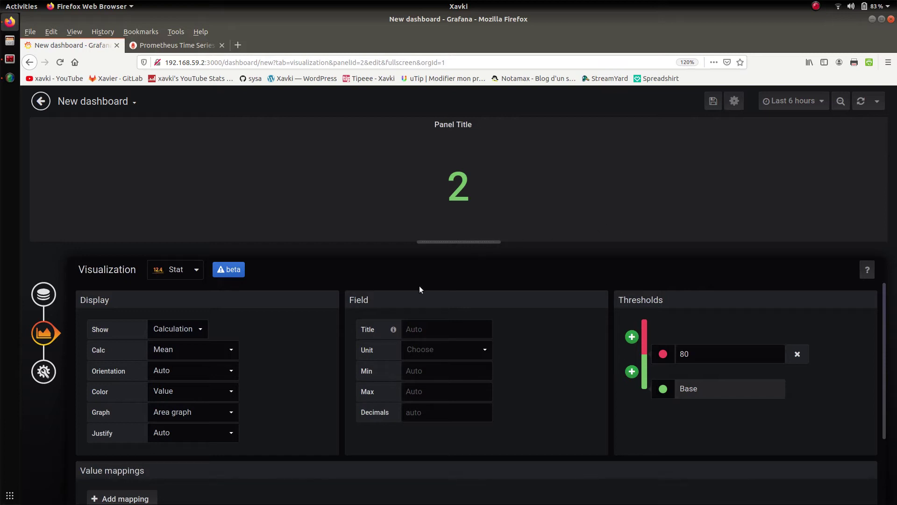
click(204, 411)
click(210, 432)
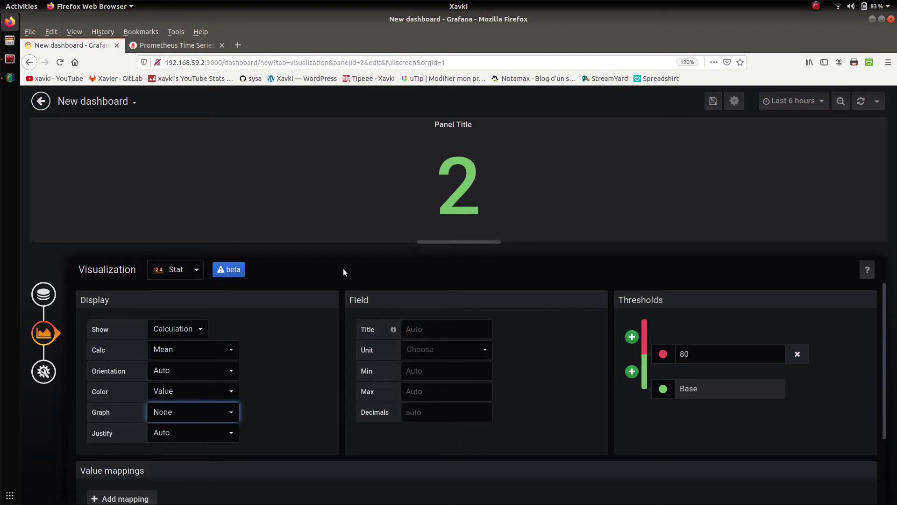
click(294, 376)
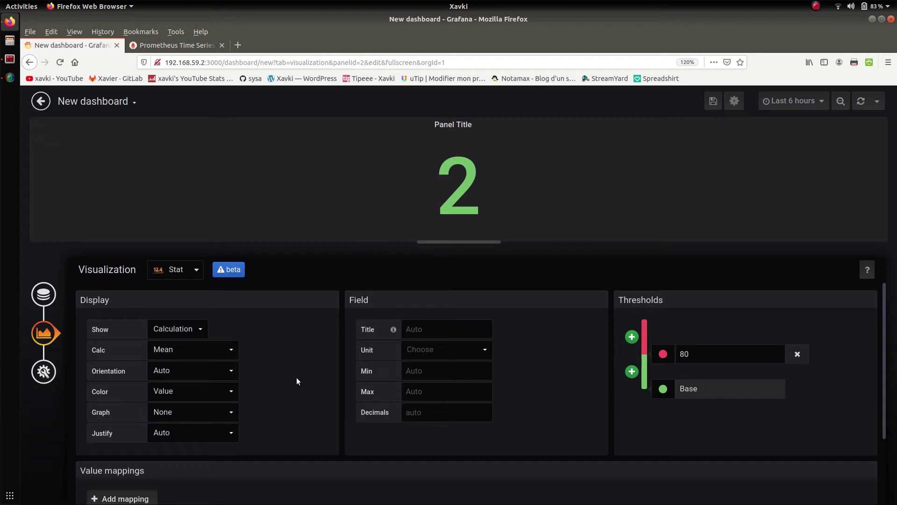
click(216, 394)
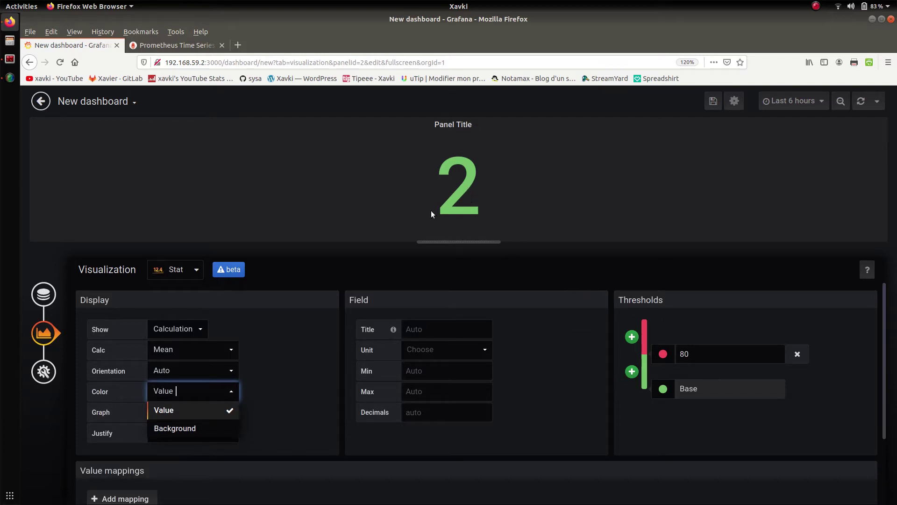
click(191, 428)
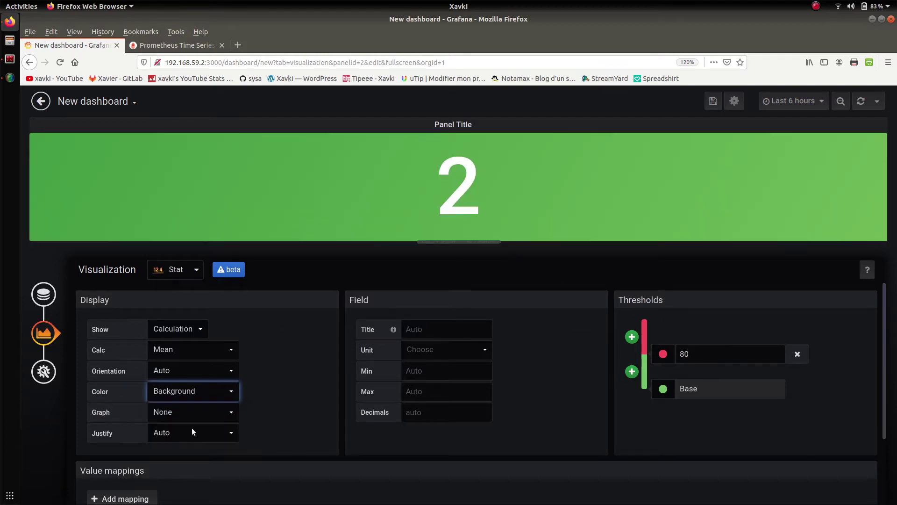
click(685, 442)
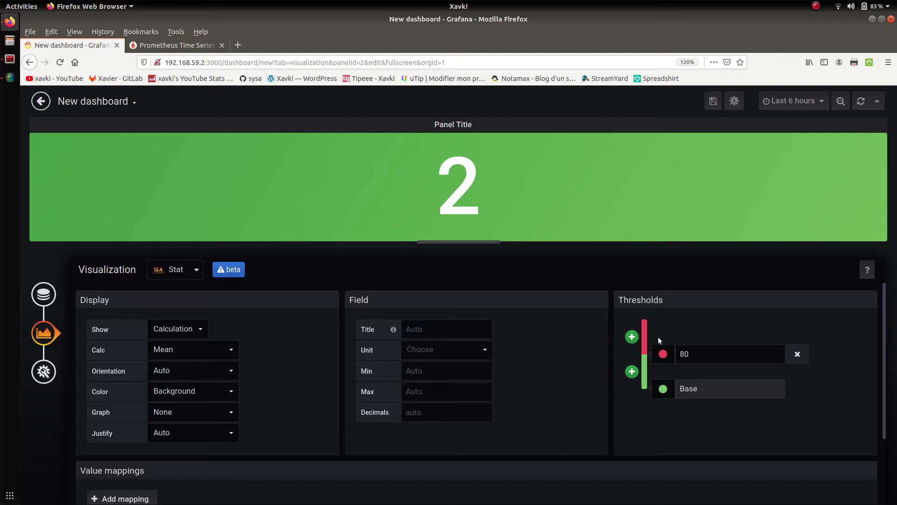
- Set the Base threshold colour to red and the upper threshold to green with a value of 2
click(663, 389)
click(598, 367)
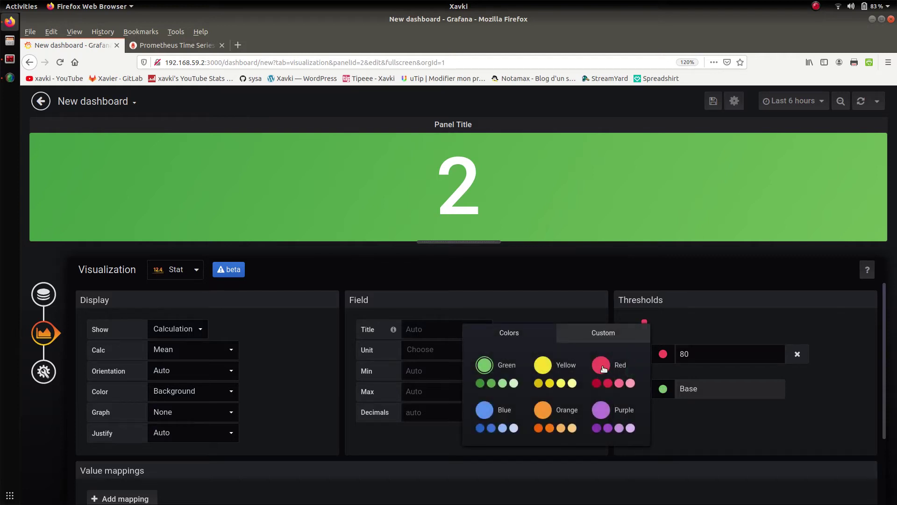
click(662, 355)
click(482, 327)
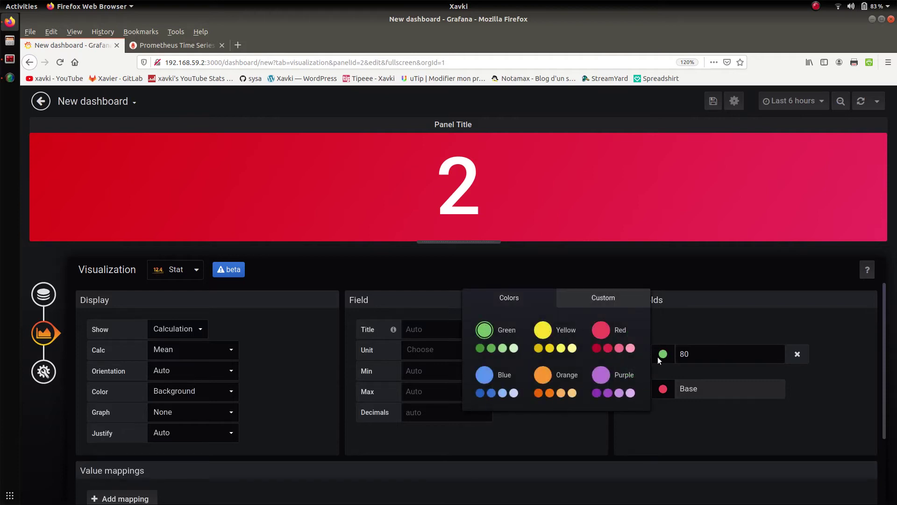
click(711, 352)
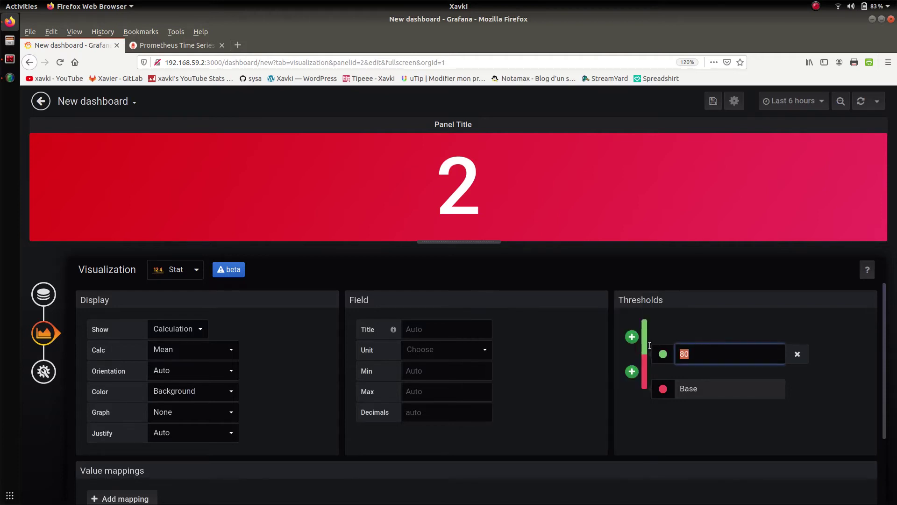
text(2)
click(674, 269)
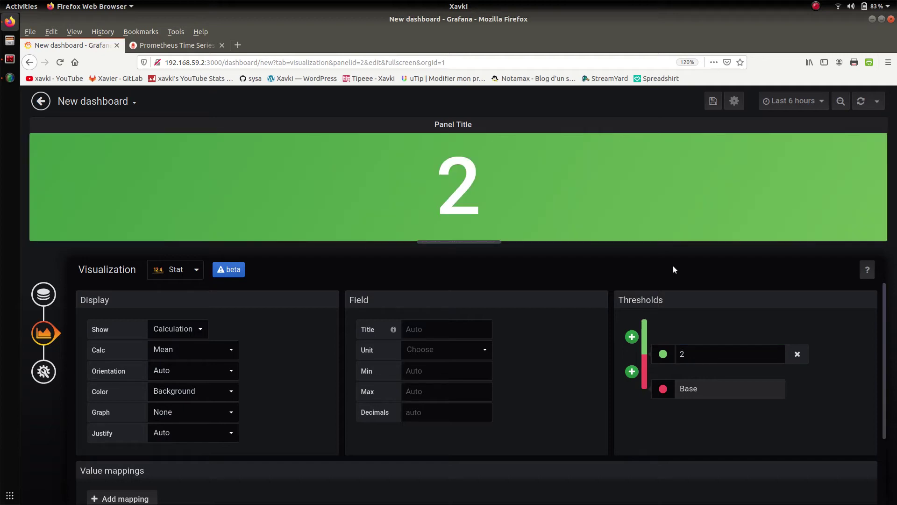
- Switch to the terminal on srv1, clear it, open a root shell with sudo -s and enlarge the text
click(9, 59)
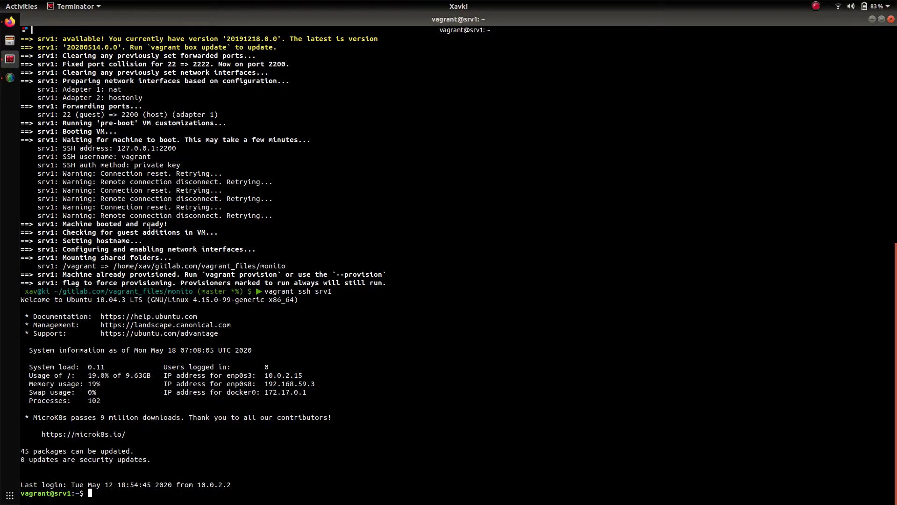
key(ctrl+l)
text(sudo -s)
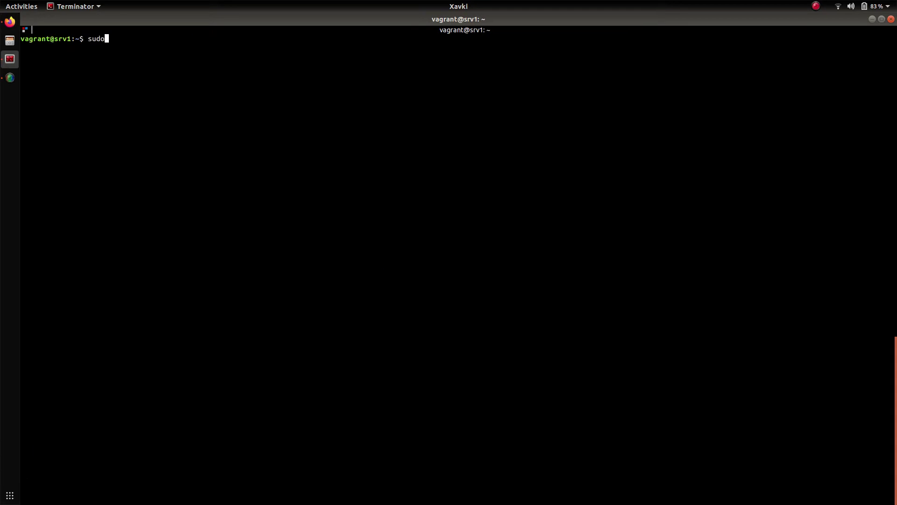
key(Return)
key(ctrl+plus)
key(ctrl+plus)
key(ctrl+plus)
key(ctrl+plus)
key(ctrl+plus)
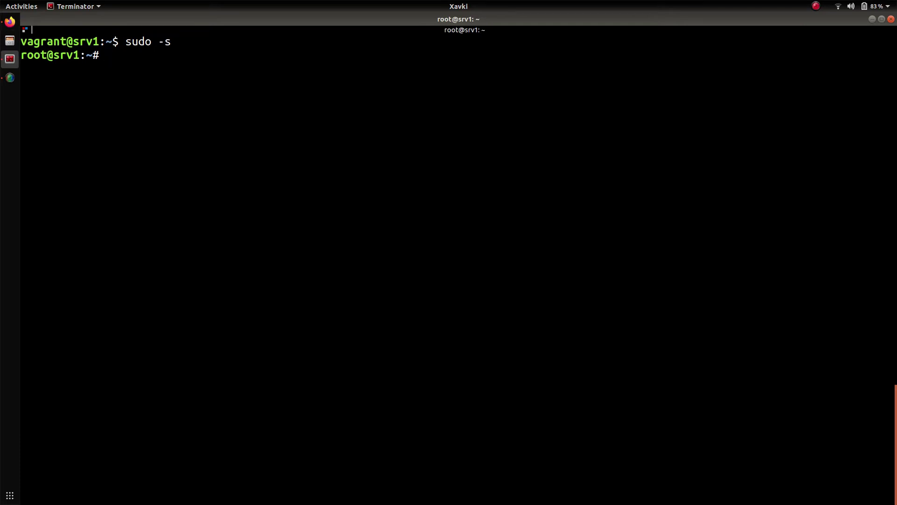
- Stop the service with systemctl stop node_exporter
text(systemctl stop )
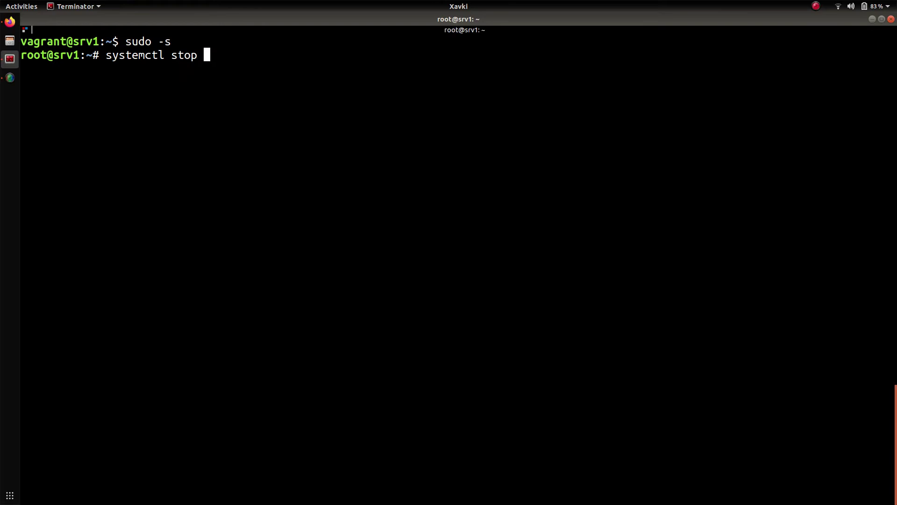
text(node_exporter)
key(Return)
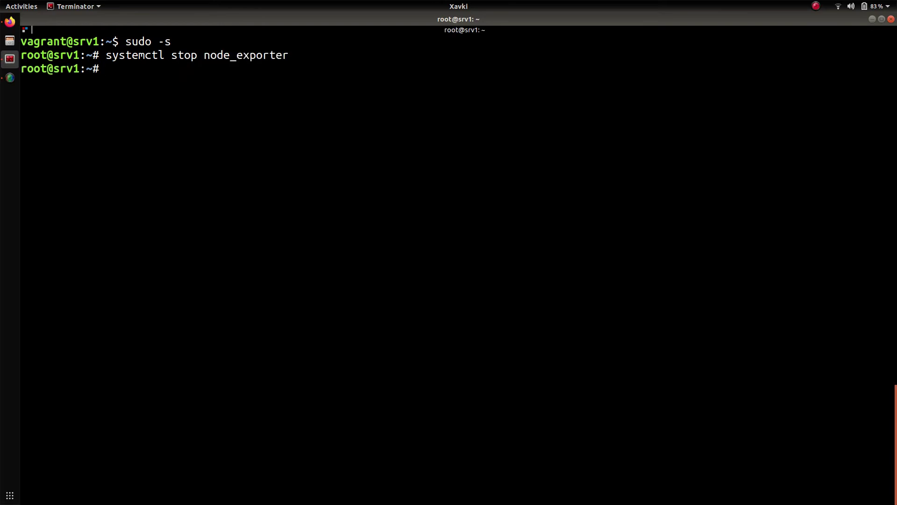
- Check the service's state with systemctl status node_exporter
key(Up)
key(Left)
key(Left)
key(Left)
key(Left)
key(Left)
key(Left)
key(Left)
key(Left)
key(Left)
key(Left)
key(Left)
key(Left)
key(Left)
key(Left)
key(BackSpace)
key(BackSpace)
text(atus)
key(Return)
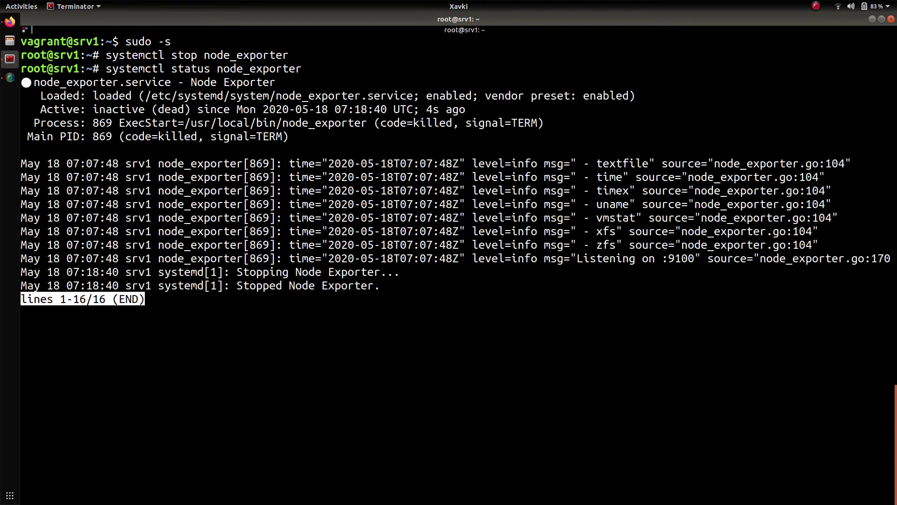
- Return to Grafana and set the dashboard's auto-refresh interval to 5s
key(alt+Tab)
click(880, 104)
click(868, 138)
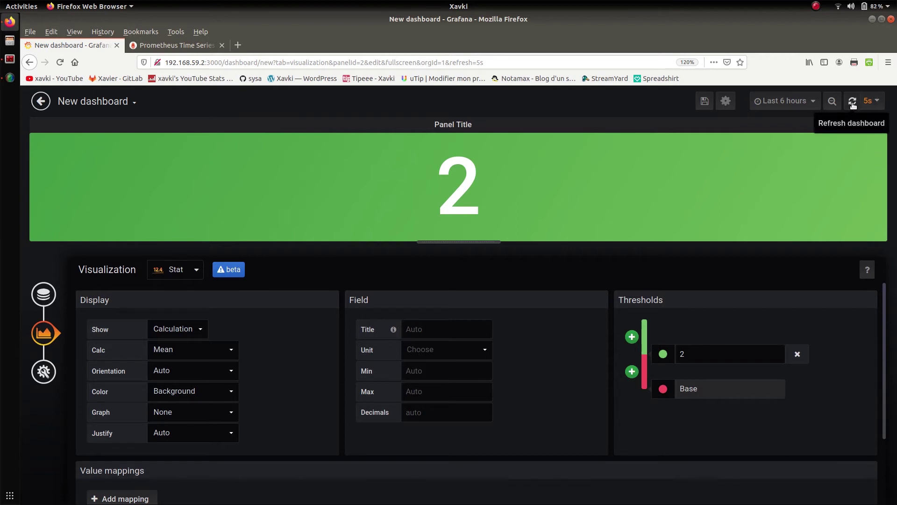
key(alt+Tab)
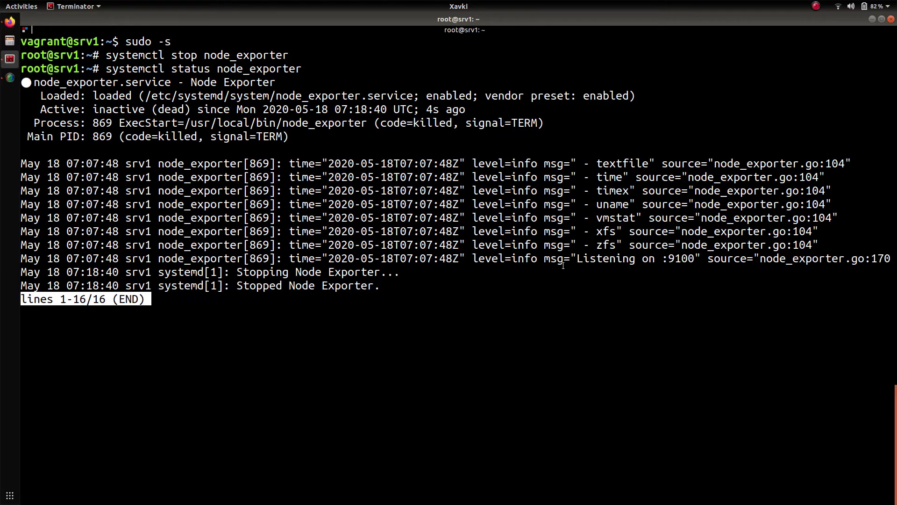
key(space)
key(alt+Tab)
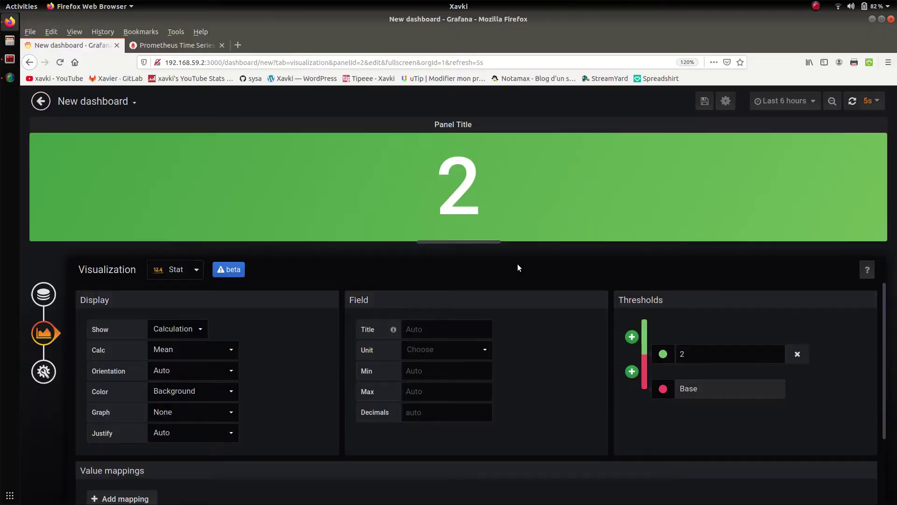
- Switch to Prometheus and execute the up query again to check each instance's value
click(189, 41)
click(191, 106)
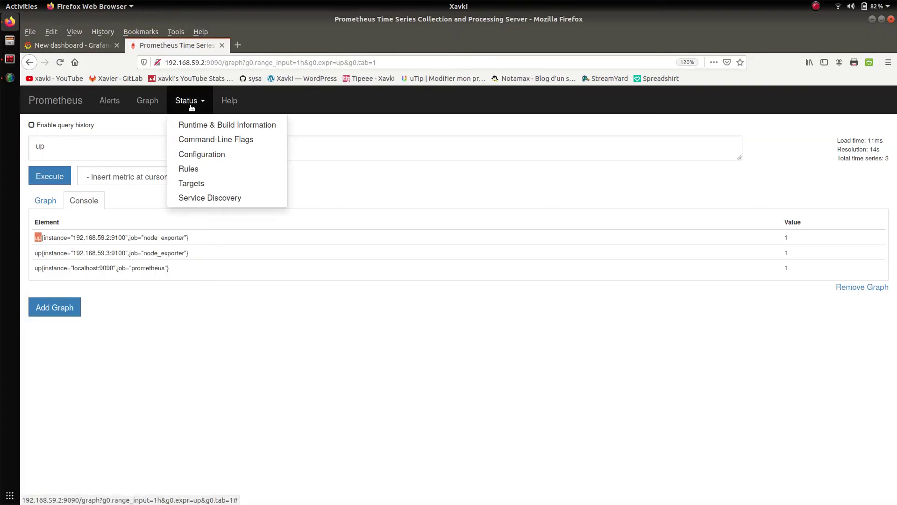
click(304, 148)
click(56, 172)
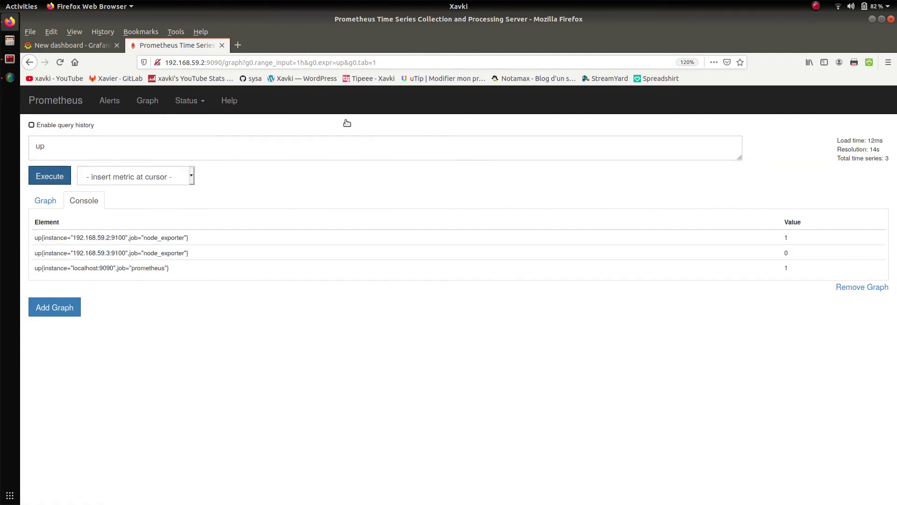
- Compare the panel's count query in Grafana with the up value of instance 192.168.59.3:9100 in Prometheus
click(91, 45)
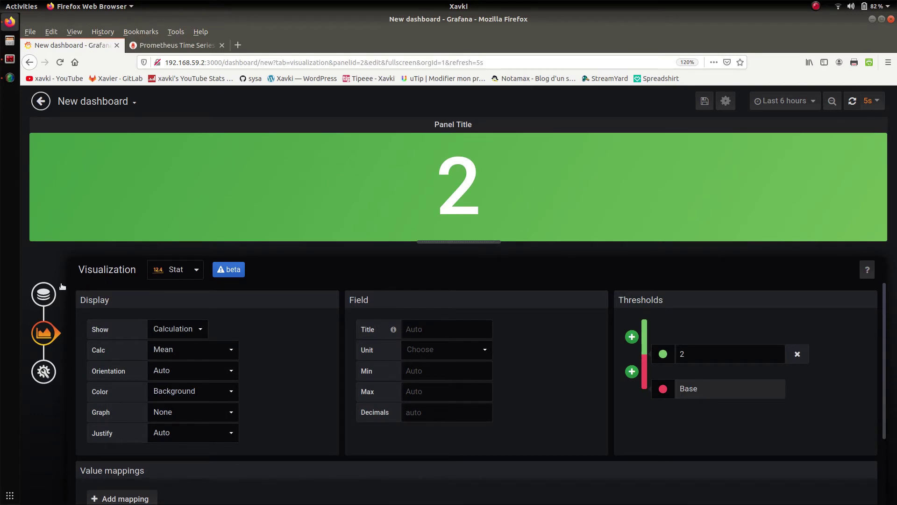
click(44, 294)
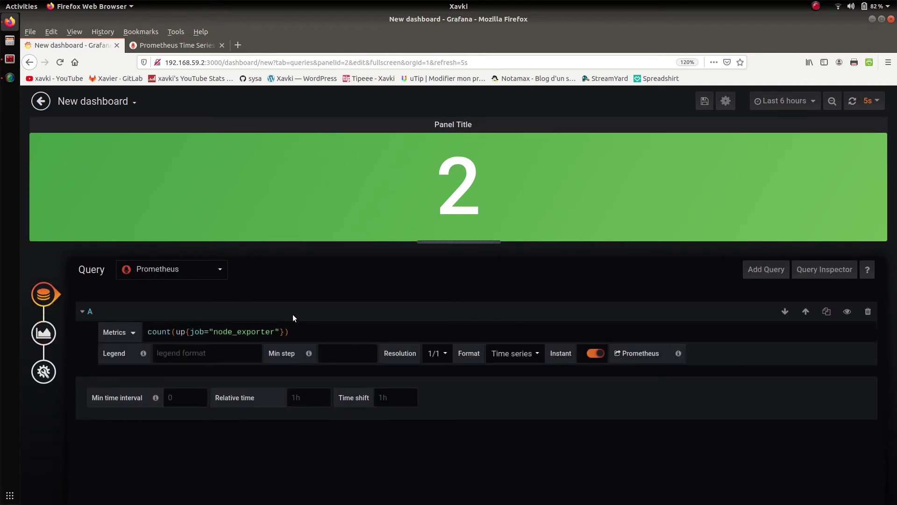
double_click(187, 331)
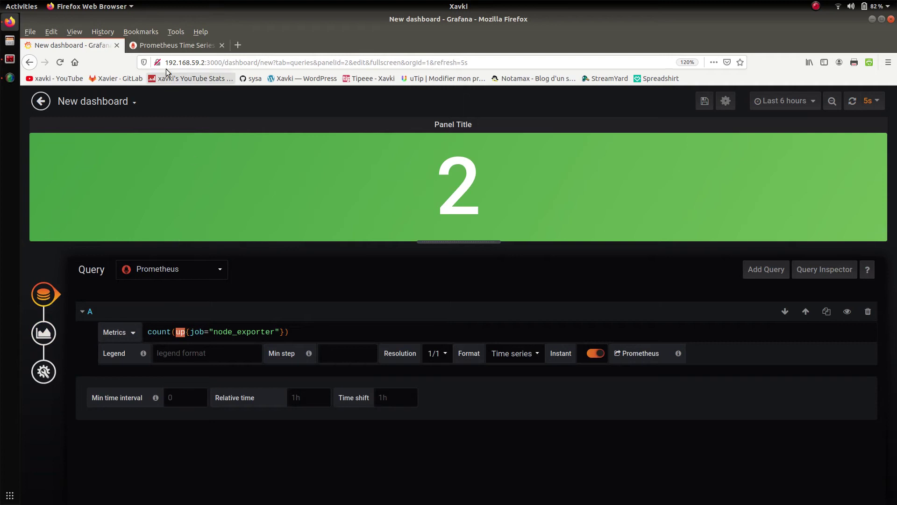
click(161, 46)
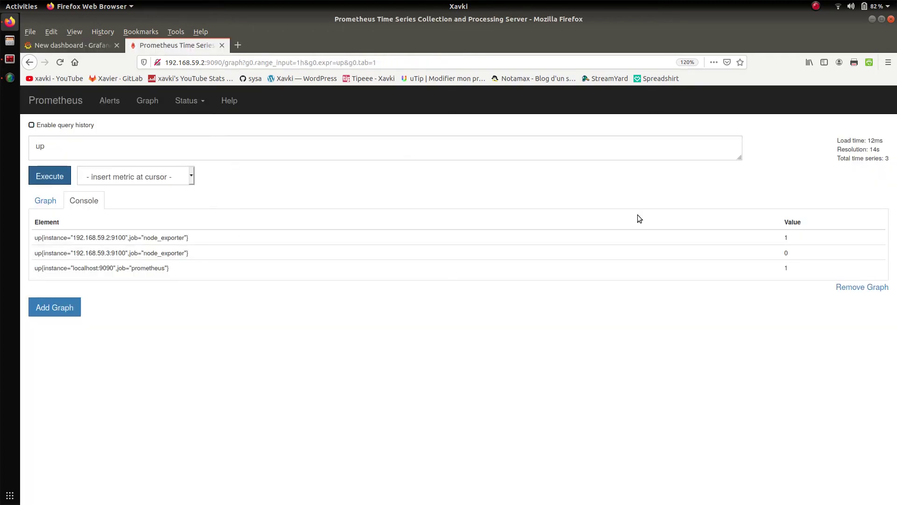
drag(809, 256, 743, 255)
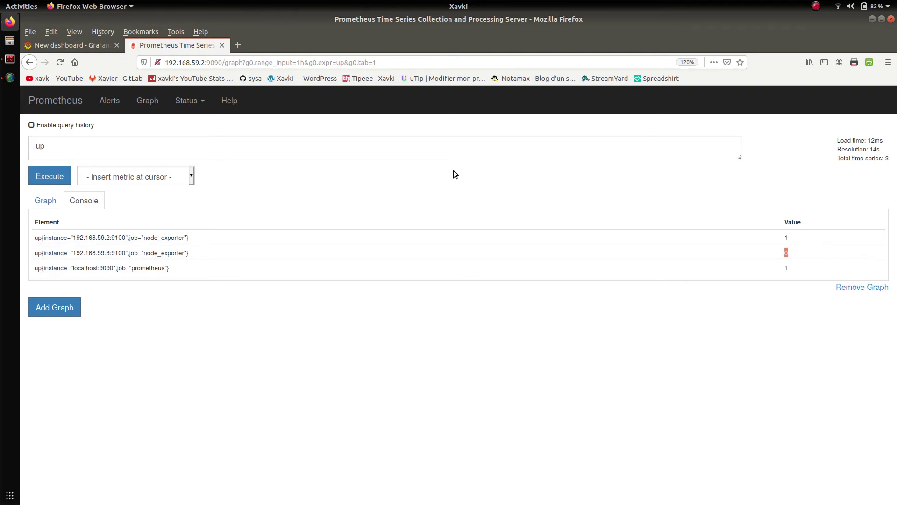
- Return to Grafana and add an == 0 condition inside the count, making query A count(up{job="node_exporter"} == 0)
click(84, 45)
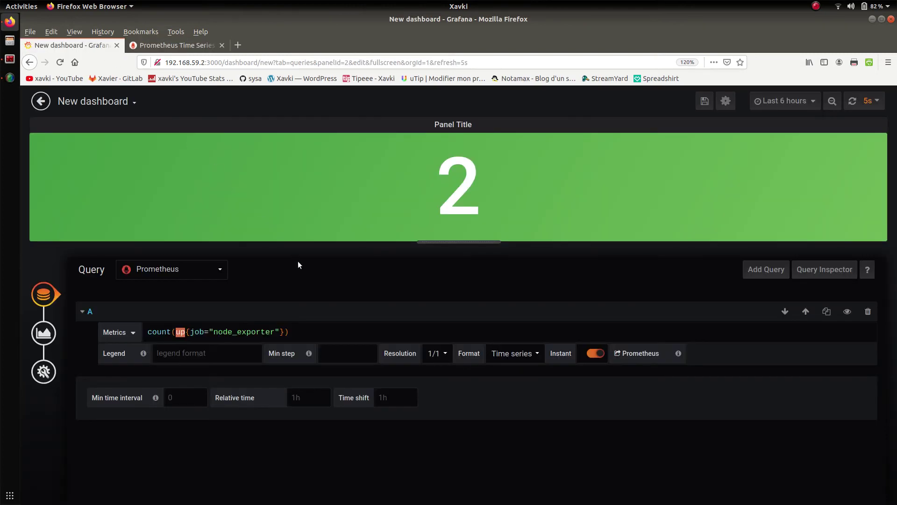
click(306, 329)
text(== 0)
click(355, 264)
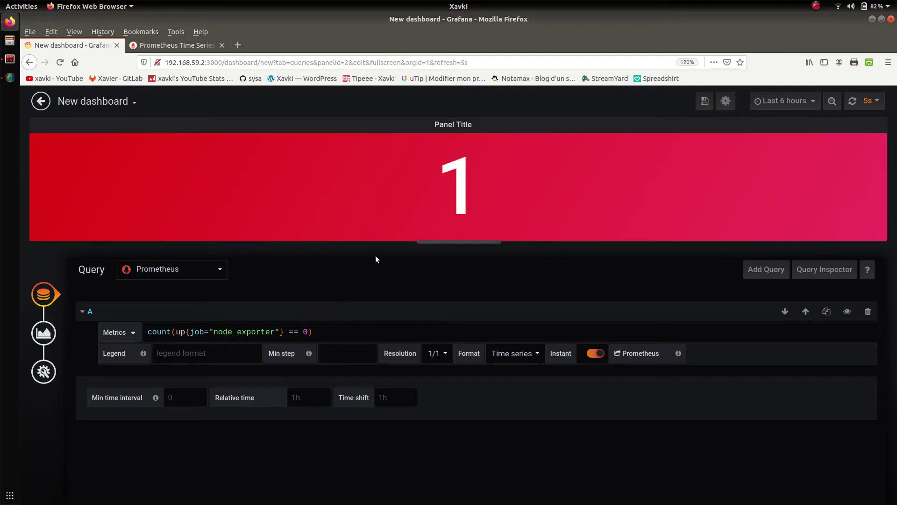
- Switch to the terminal, leave the status output, clear the screen and run systemctl start node_exporter
click(9, 59)
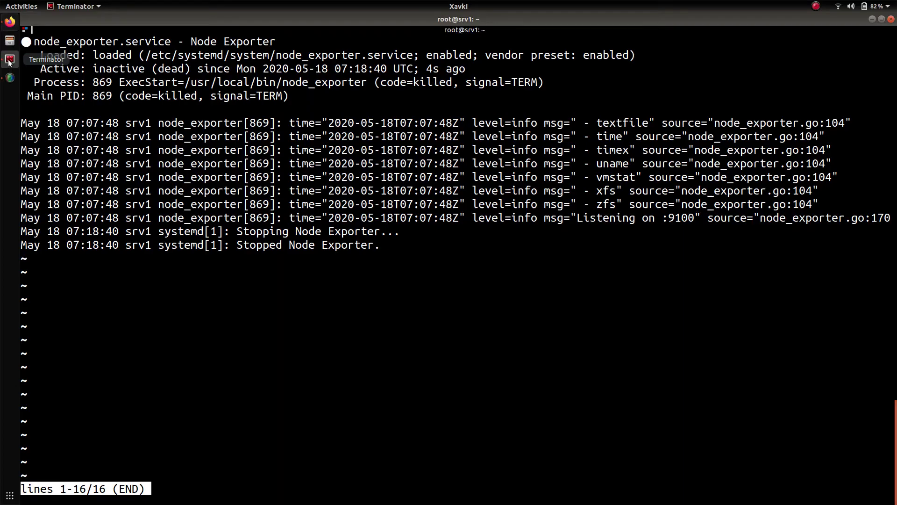
key(q)
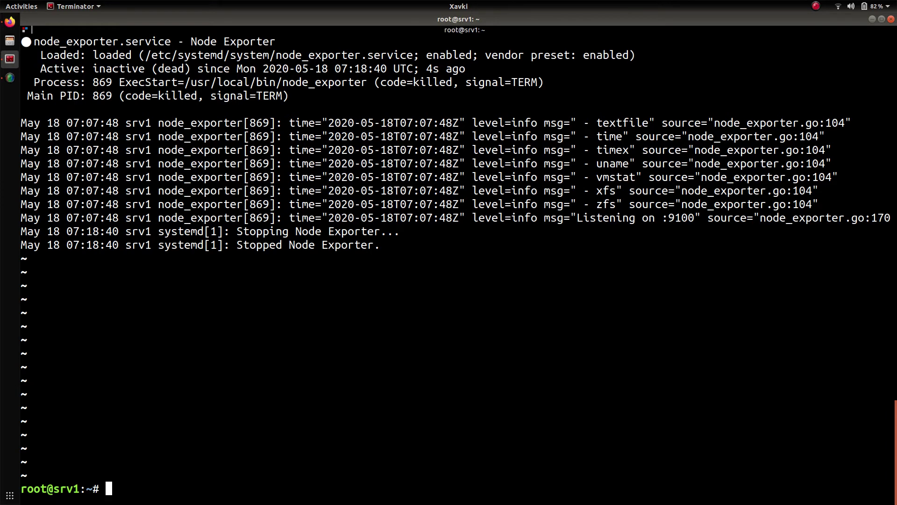
key(ctrl+l)
key(Up)
key(Left)
key(Left)
key(Left)
key(Left)
key(Left)
key(Left)
key(Left)
key(Left)
key(Left)
key(Left)
key(Left)
key(Left)
key(Left)
key(Left)
key(BackSpace)
key(BackSpace)
key(BackSpace)
text(rt)
key(Return)
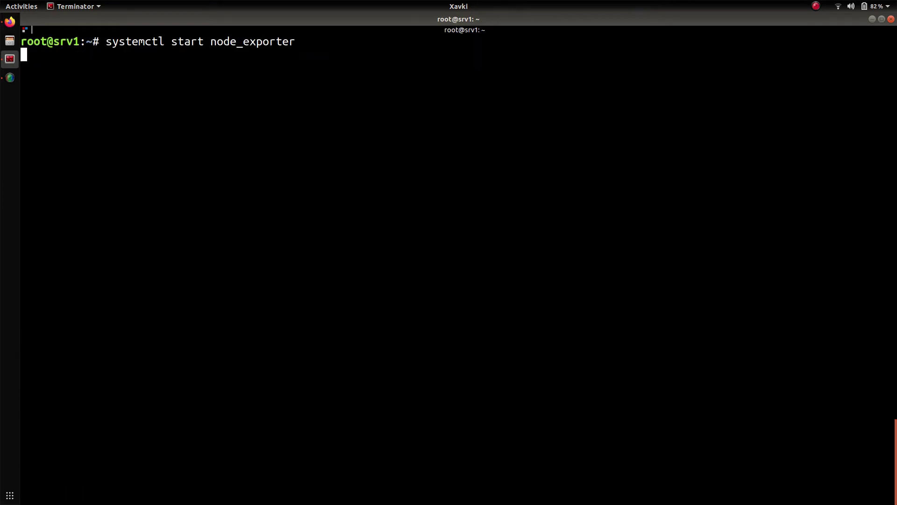
- Return to Grafana and refresh the dashboard to check the Stat panel
key(alt+Tab)
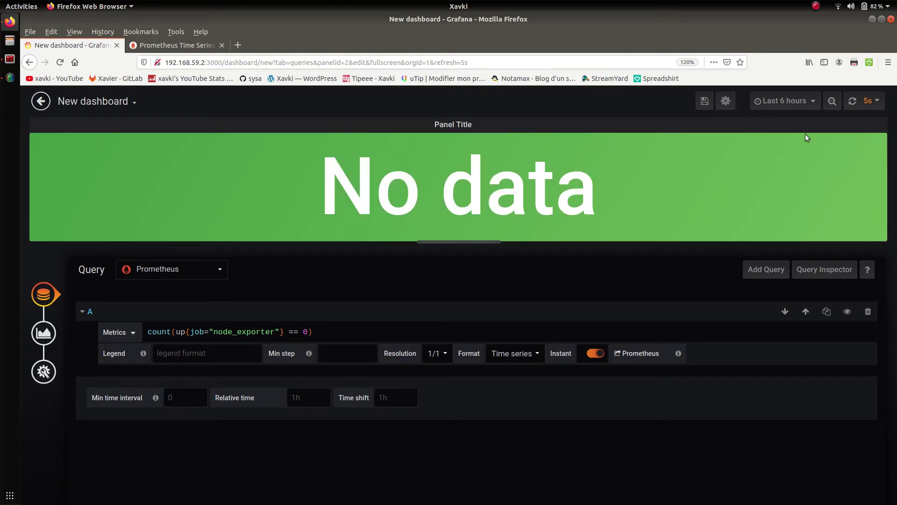
click(852, 101)
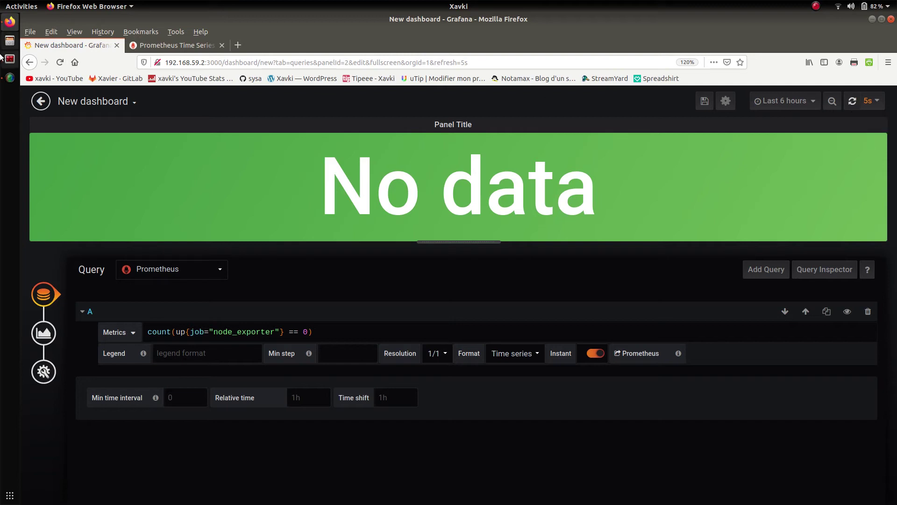
- Rerun the up query in Prometheus and return to Grafana to check the Stat panel and its threshold settings
click(172, 43)
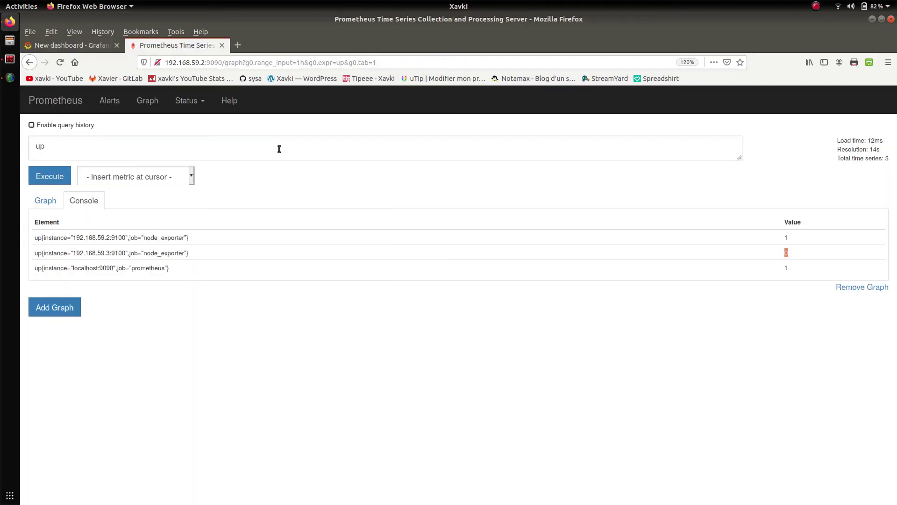
click(48, 176)
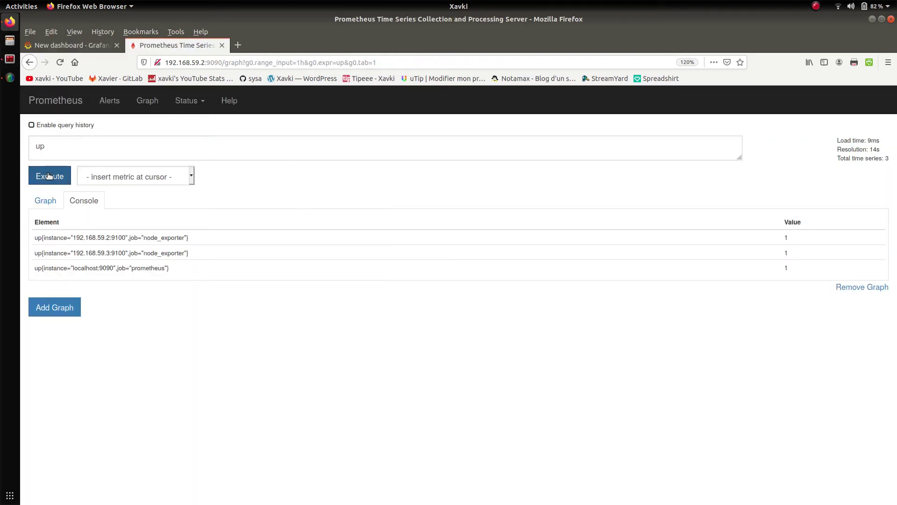
click(99, 46)
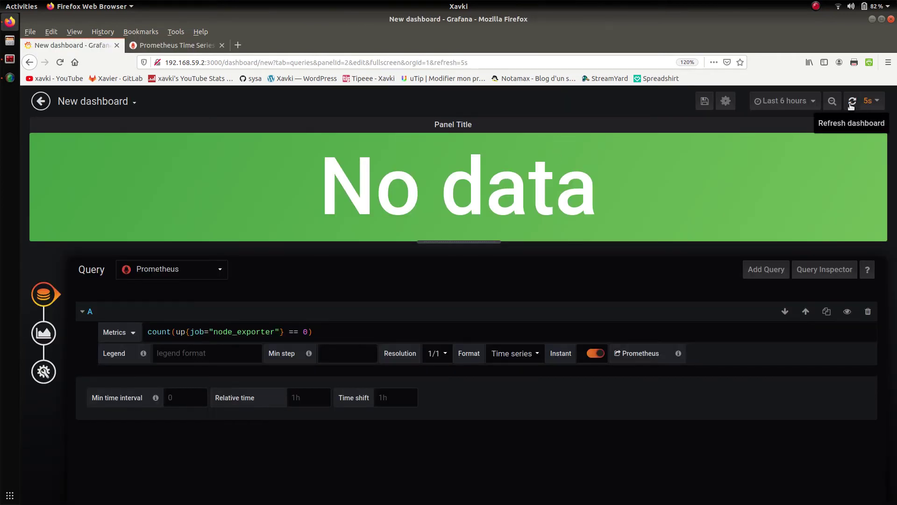
click(44, 332)
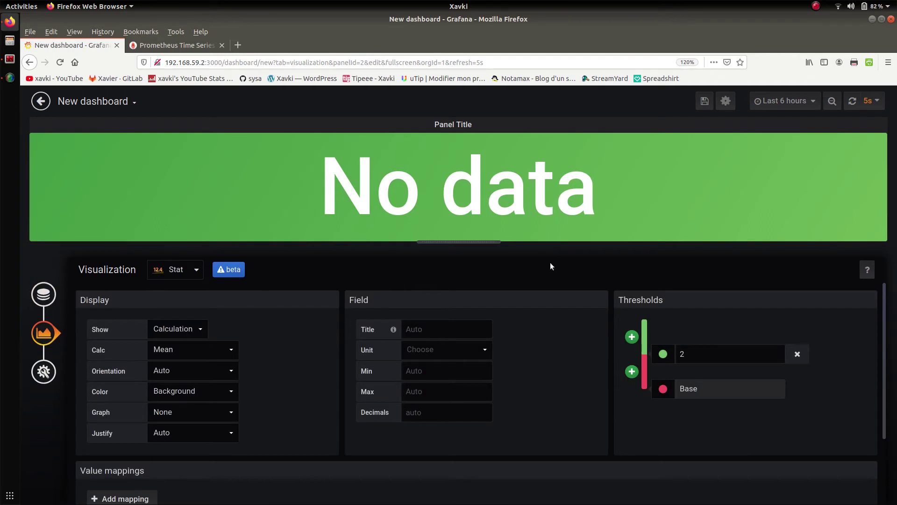
click(44, 294)
- Replace the == 0 condition in query A with == 1, making it count(up{job="node_exporter"} == 1 )
click(310, 332)
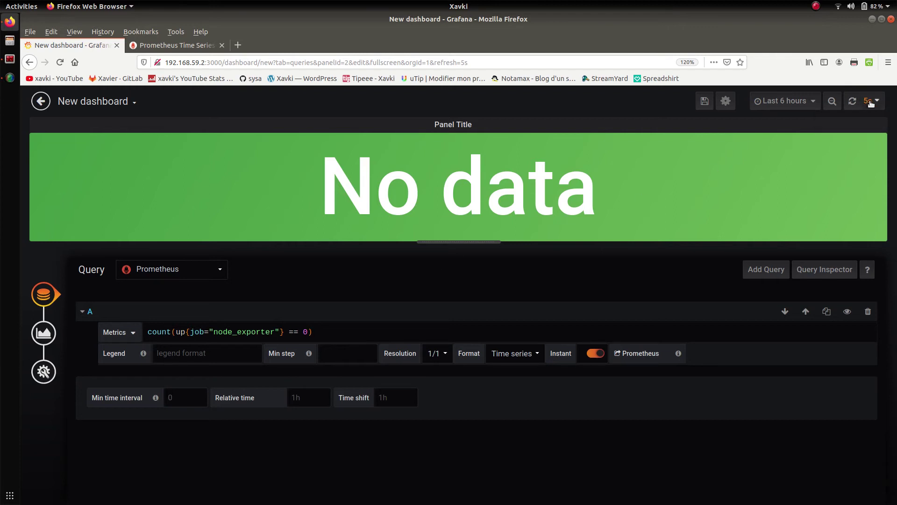
click(852, 101)
click(320, 332)
key(Left)
key(BackSpace)
key(BackSpace)
key(BackSpace)
key(BackSpace)
key(BackSpace)
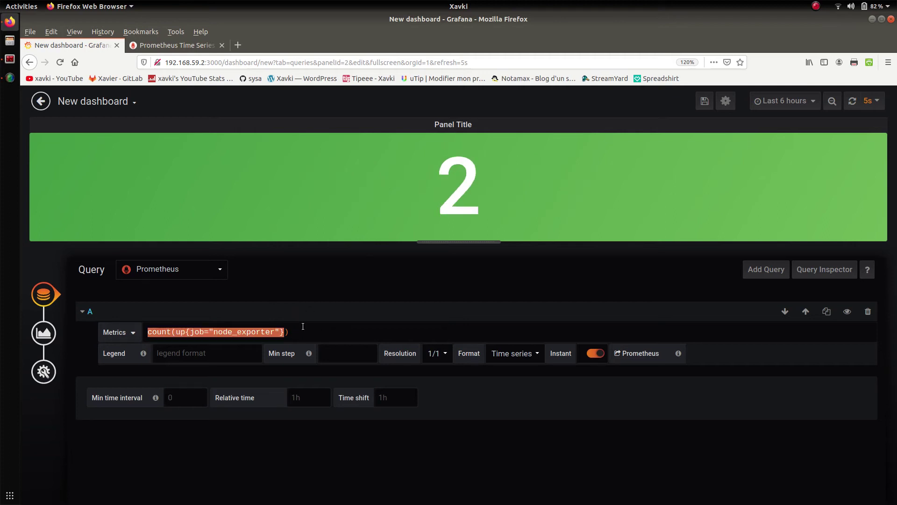
text(==)
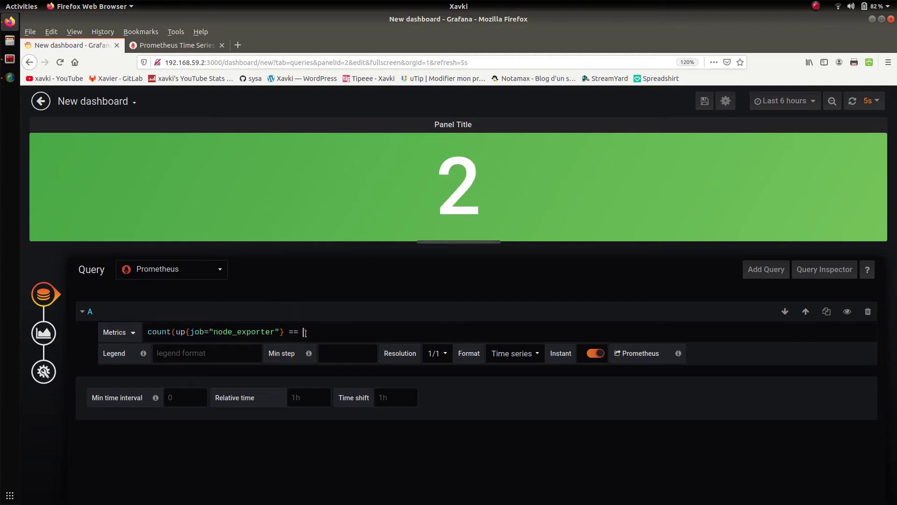
key(Home)
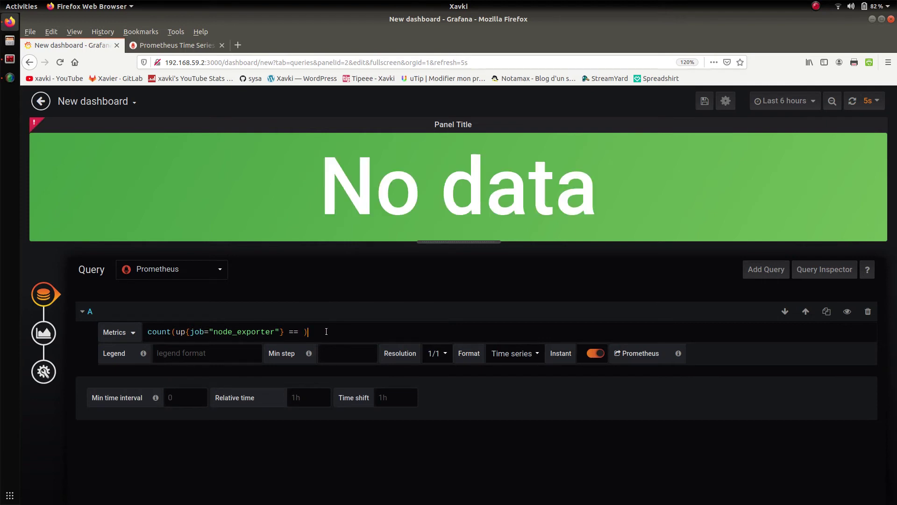
text(1)
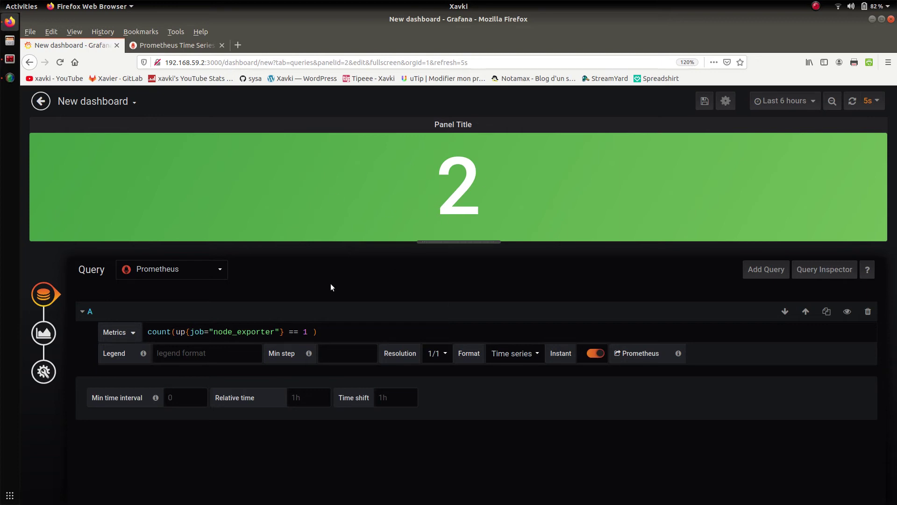
- Clear the panel's title in its general settings and enable the Transparent option
click(45, 333)
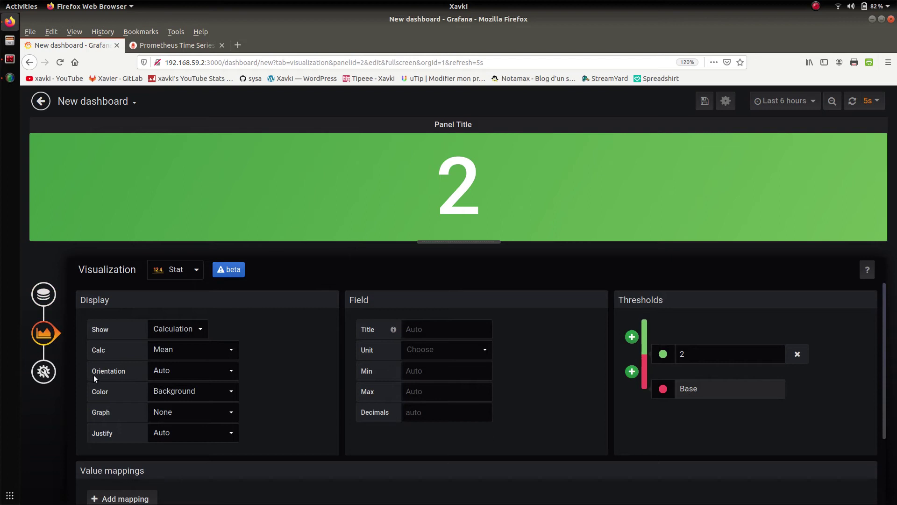
click(46, 372)
drag(181, 310, 113, 302)
key(BackSpace)
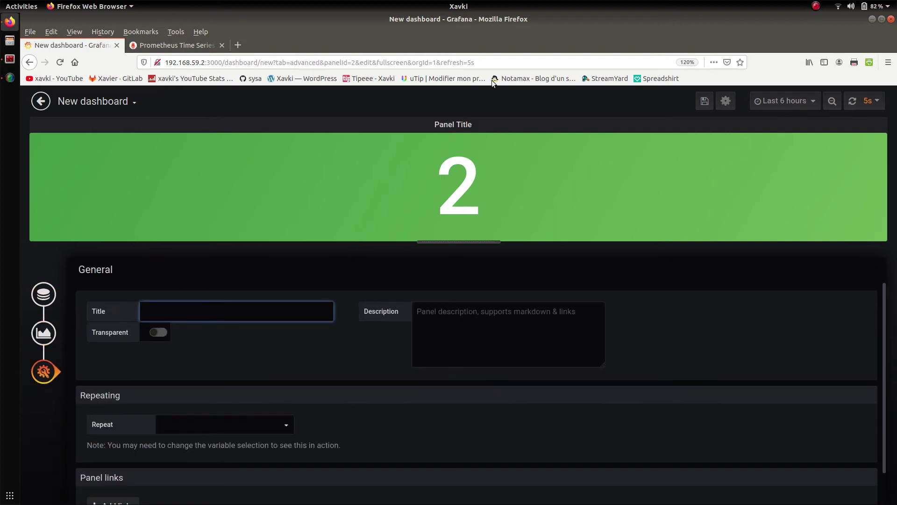
click(287, 349)
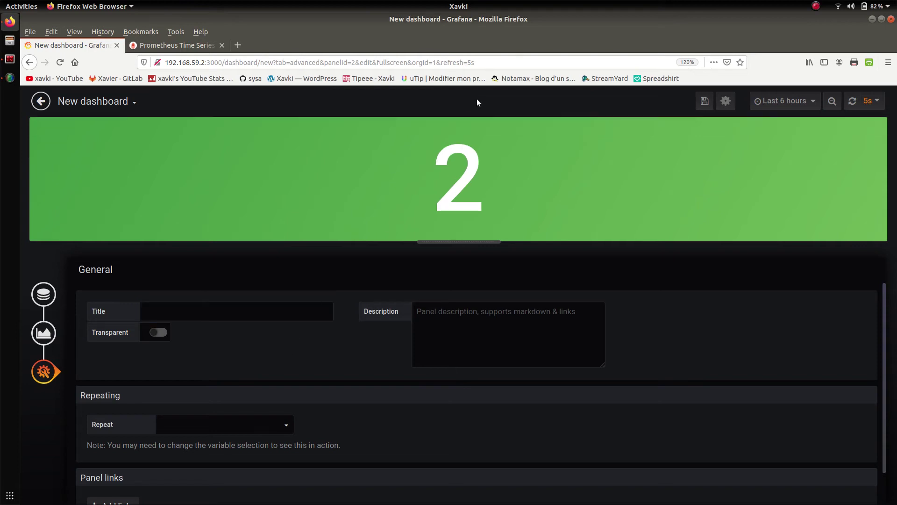
click(161, 340)
- Enter "Nombre de serveurs up" as the panel's description
click(448, 330)
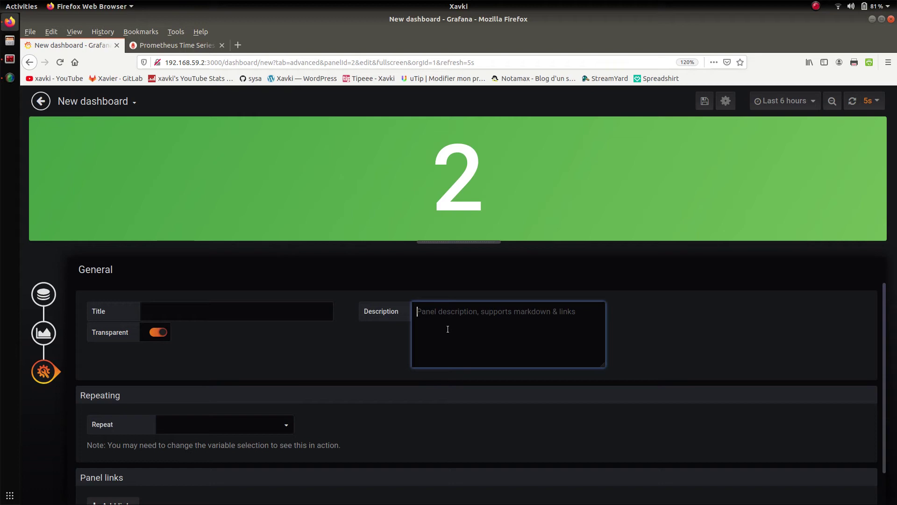
text(N)
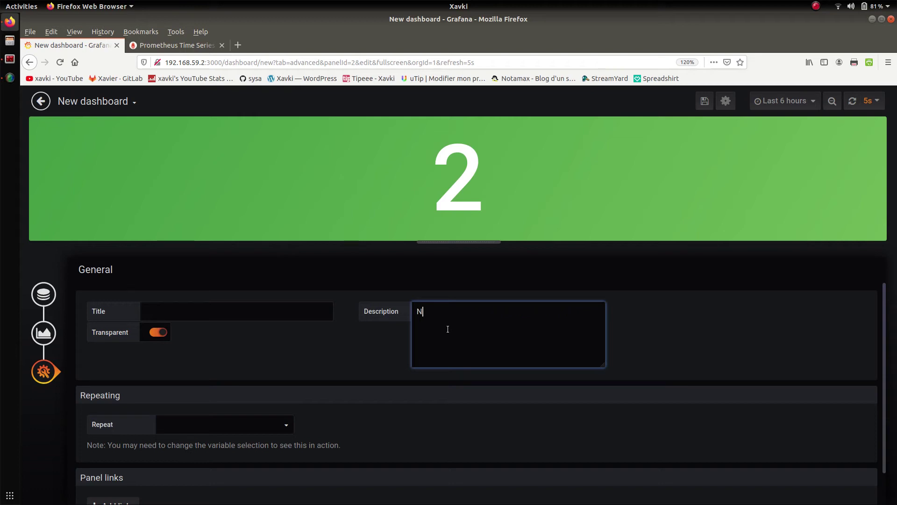
text(ombre de serveurs up)
click(429, 274)
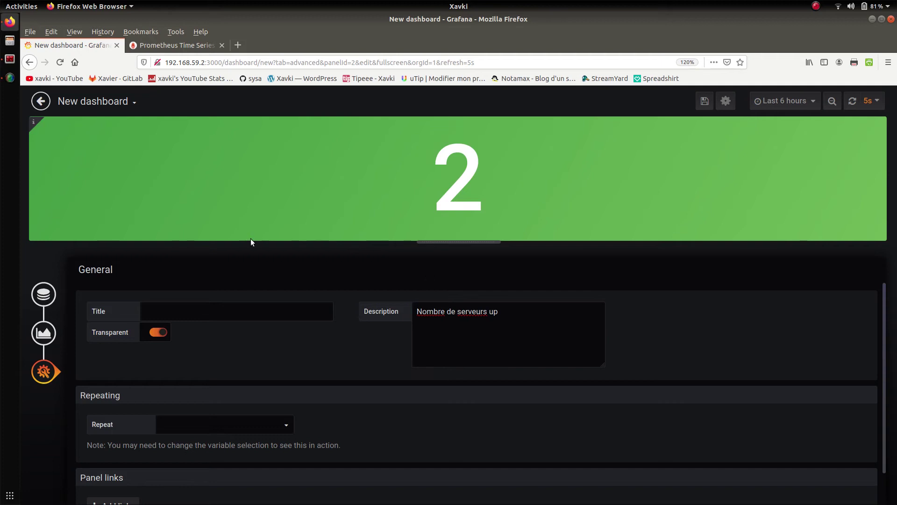
- Save the dashboard under the name "Stat et Gauge" in the General folder
click(706, 101)
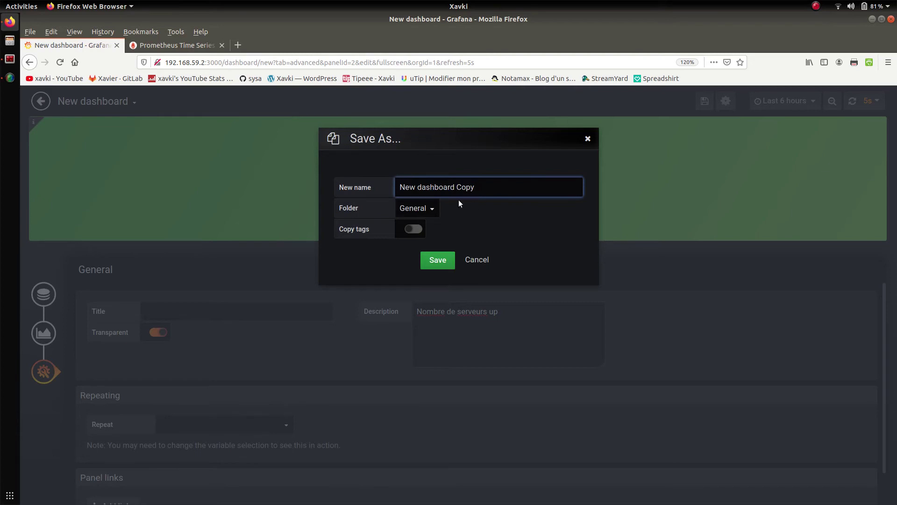
drag(495, 187, 369, 164)
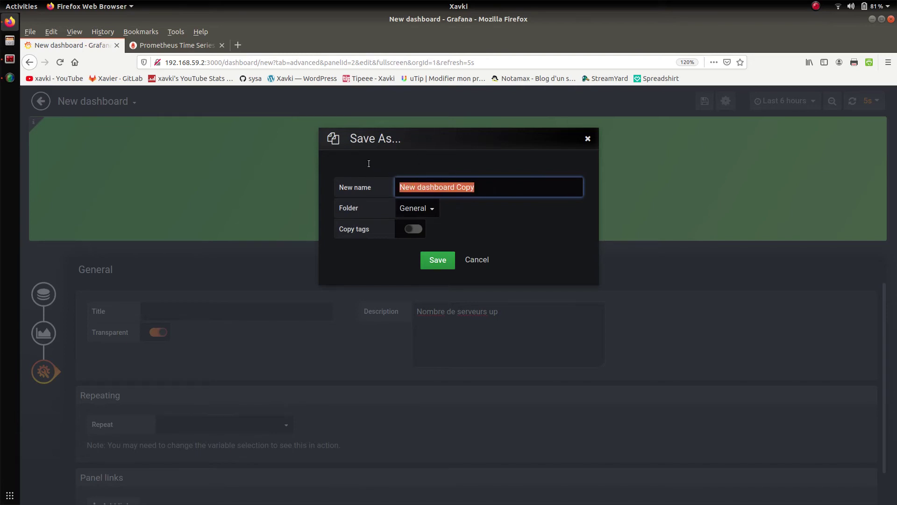
text(St)
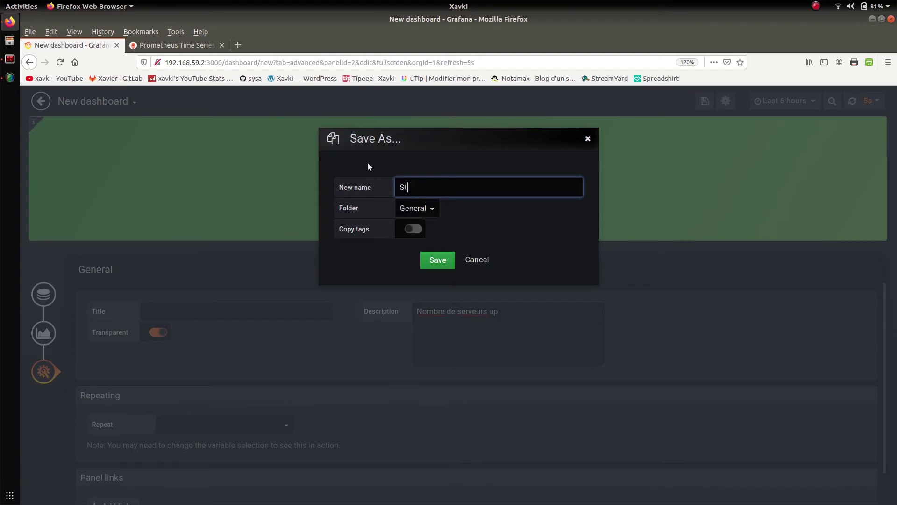
text(at et Gauge)
click(442, 262)
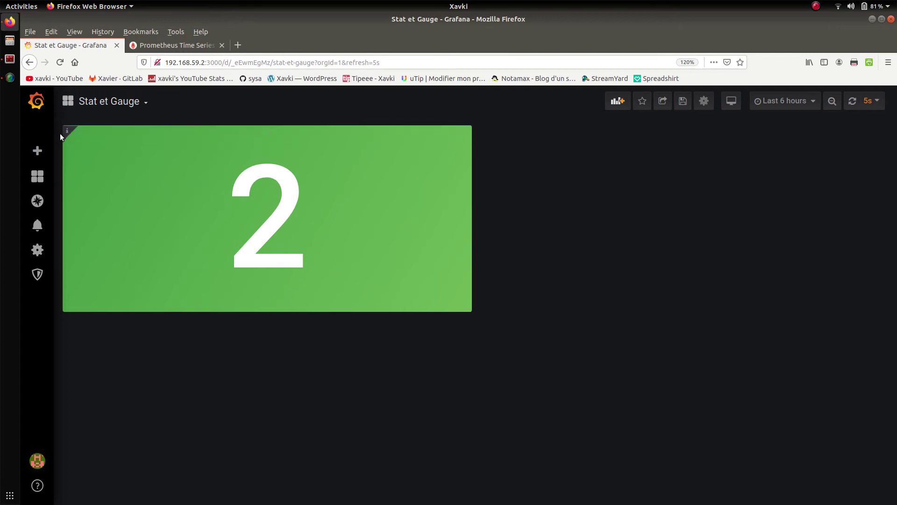
- Add a new panel to the dashboard, place it beside the Stat panel and open its query editor
mouse_move(69, 133)
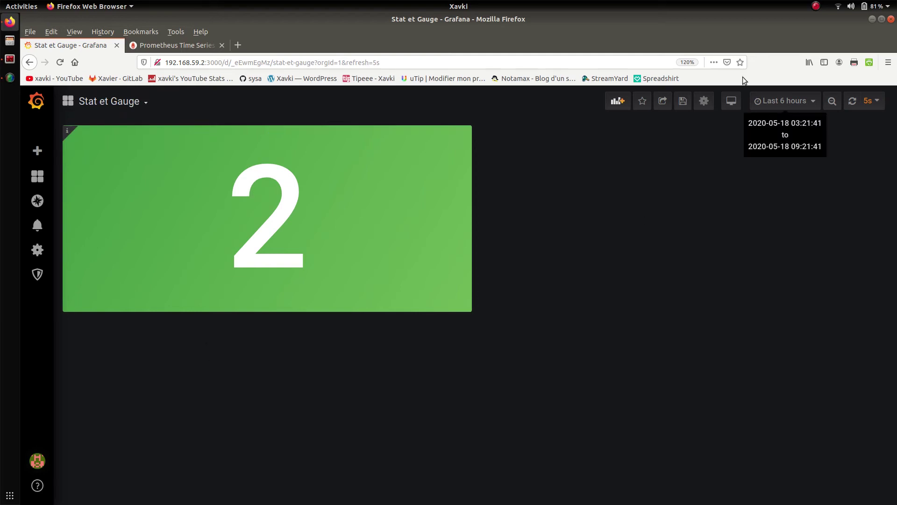
click(618, 101)
drag(244, 145, 673, 130)
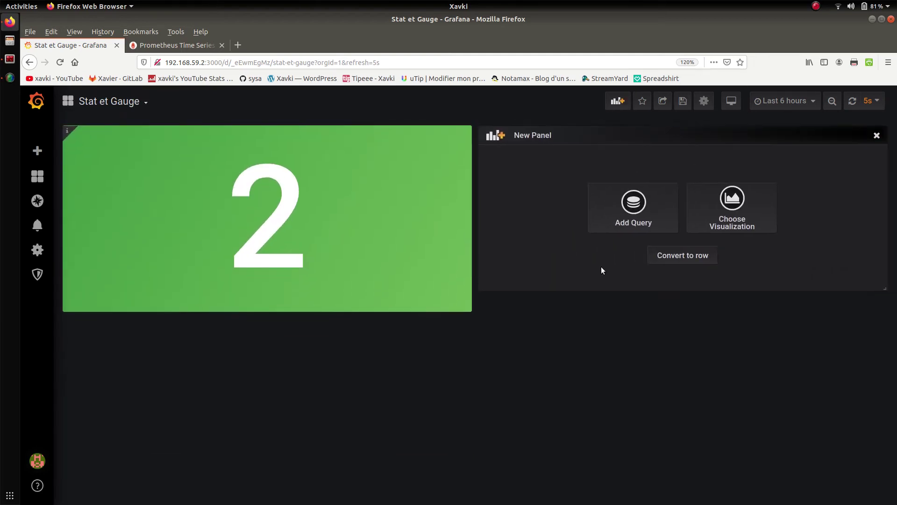
click(636, 208)
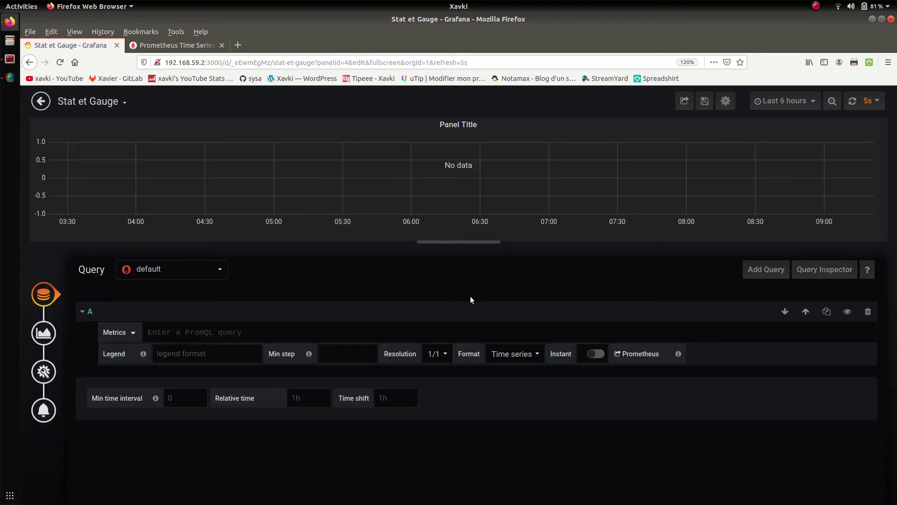
- Switch to Prometheus, run the query node_load1 and examine the labels of the 192.168.59.2:9100 series
click(181, 44)
click(186, 140)
key(ctrl+a)
text(node)
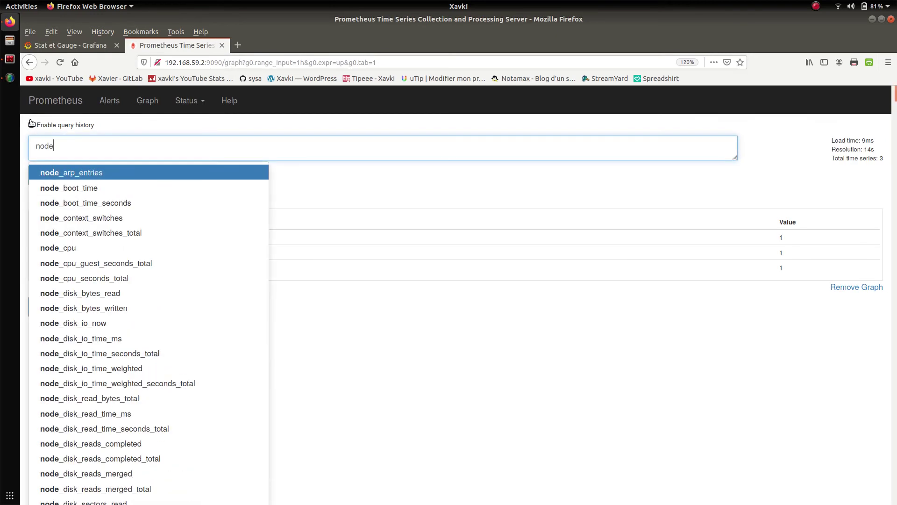
text(_load)
click(78, 176)
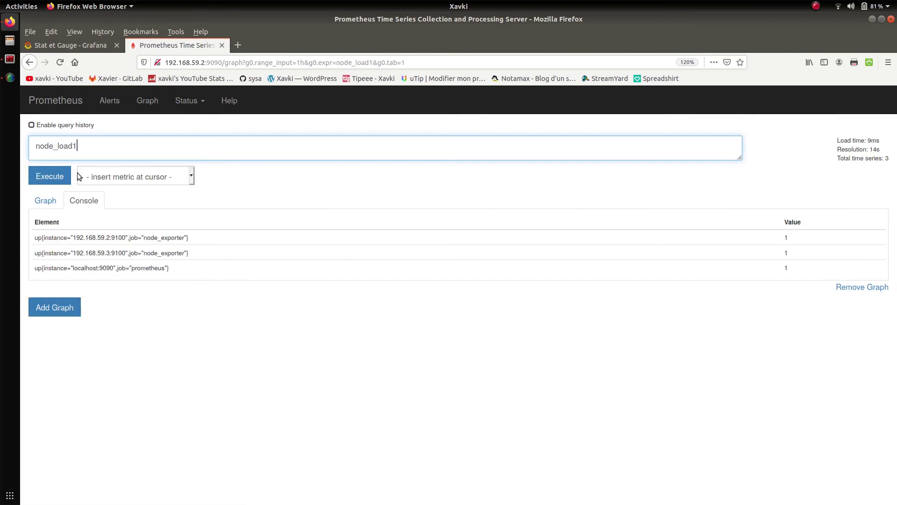
click(256, 181)
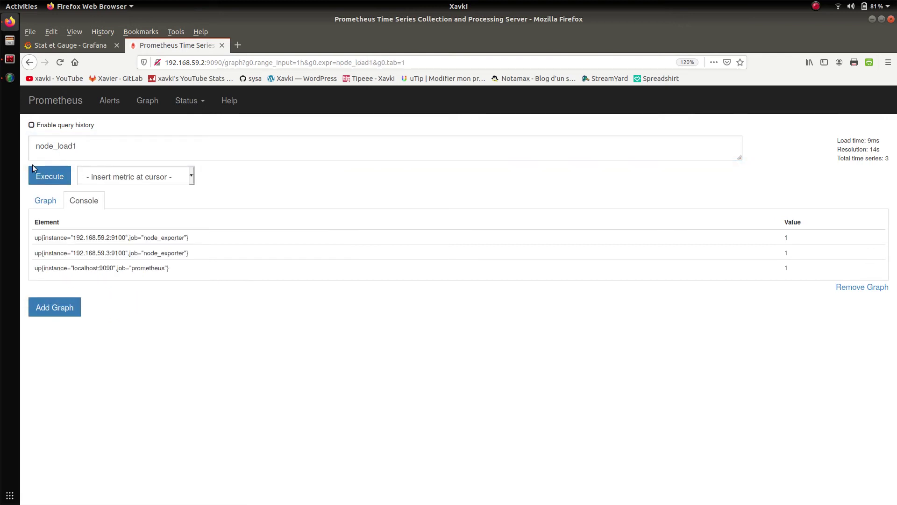
click(47, 174)
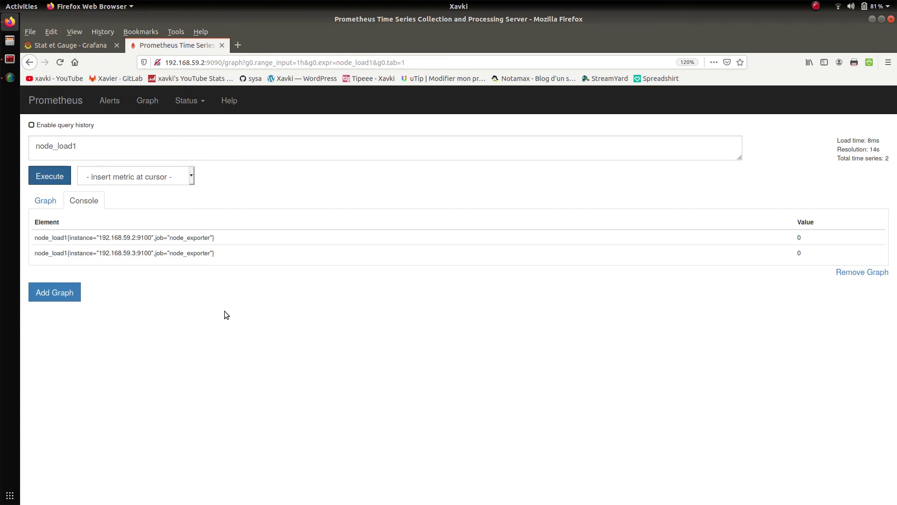
drag(223, 239, 68, 238)
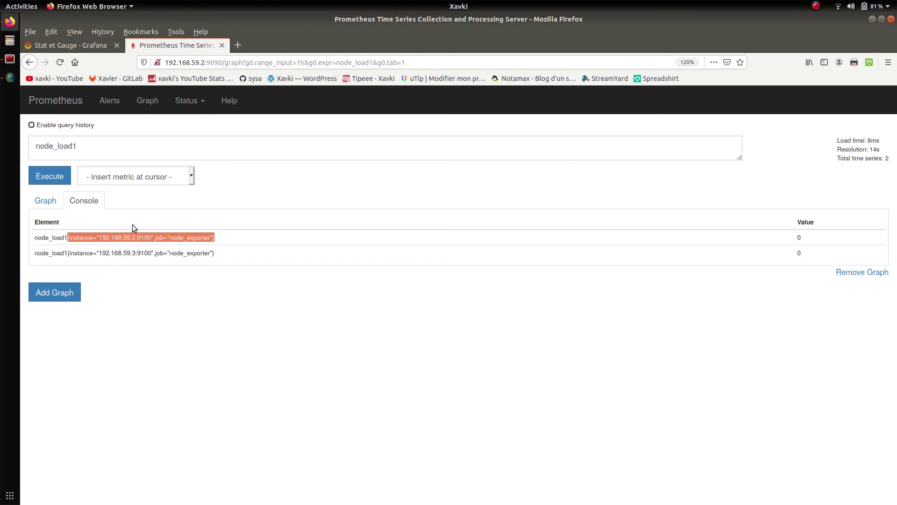
click(204, 109)
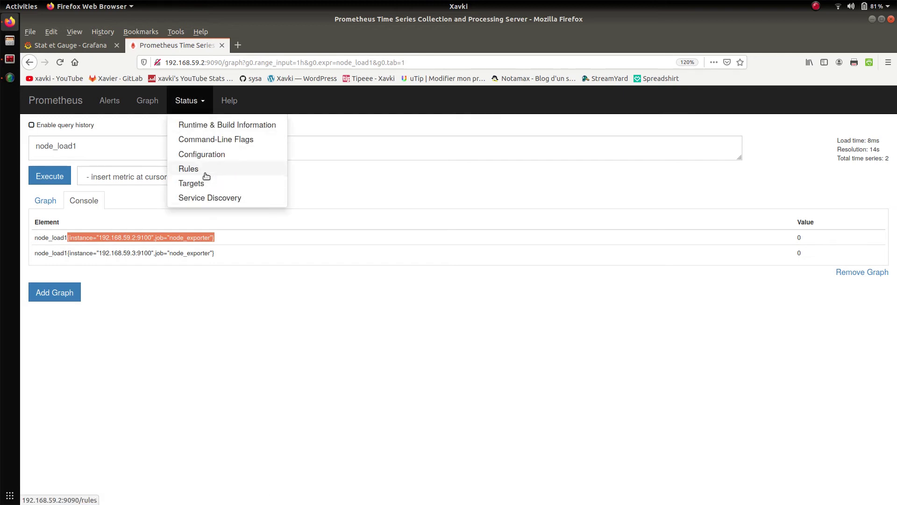
click(204, 181)
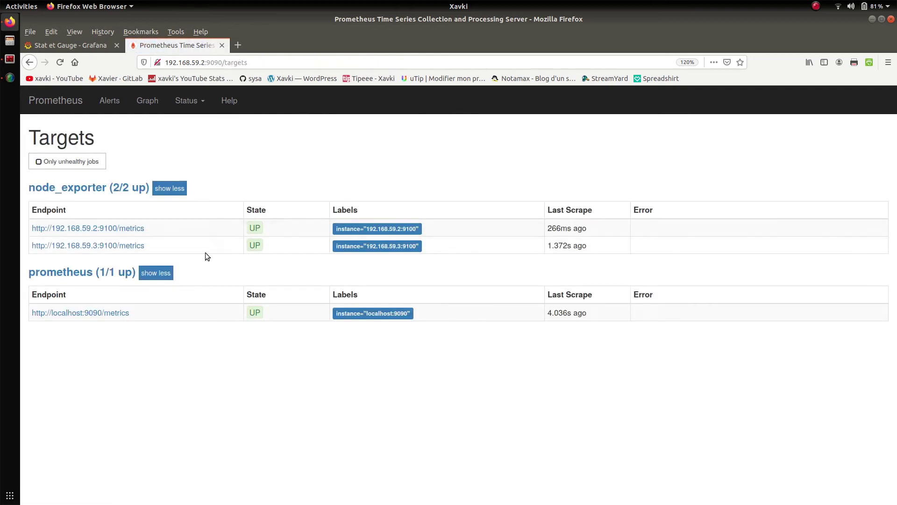
right_click(119, 229)
click(159, 237)
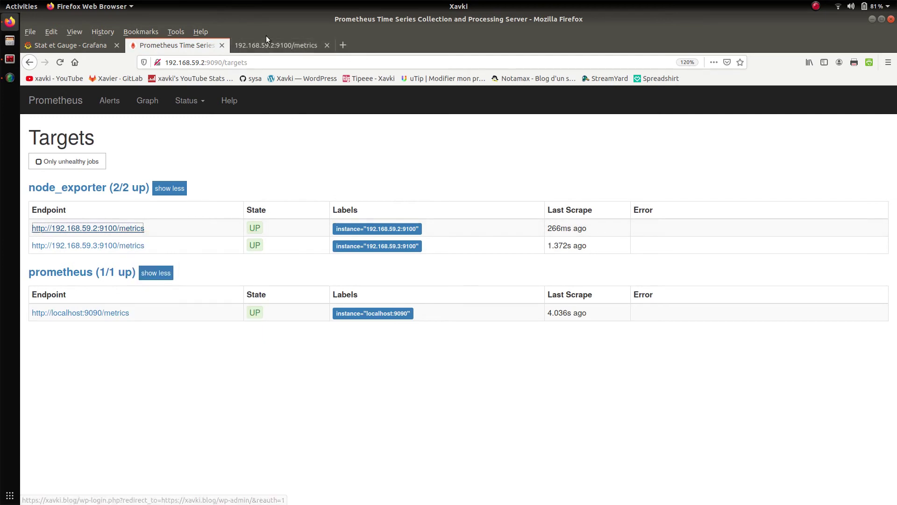
click(276, 45)
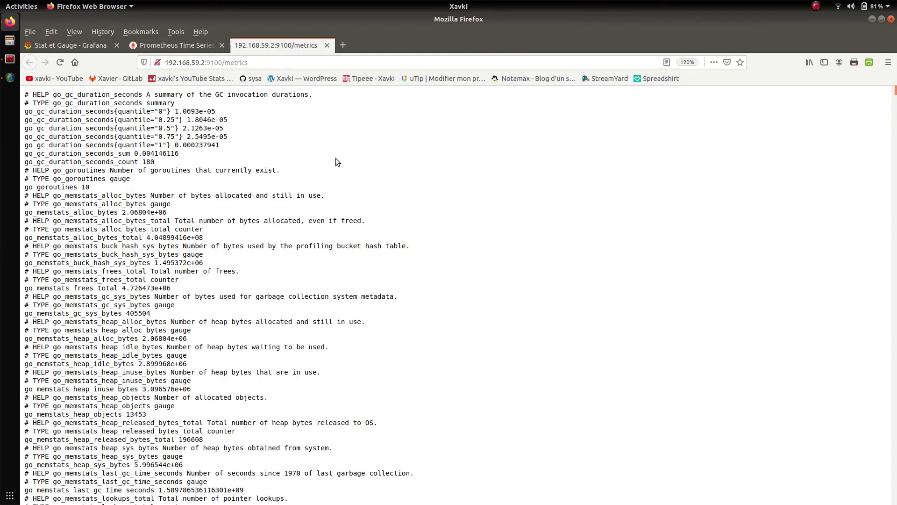
- Search the metrics page for "load" and examine the type and value lines of node_load1
key(ctrl+f)
text(load)
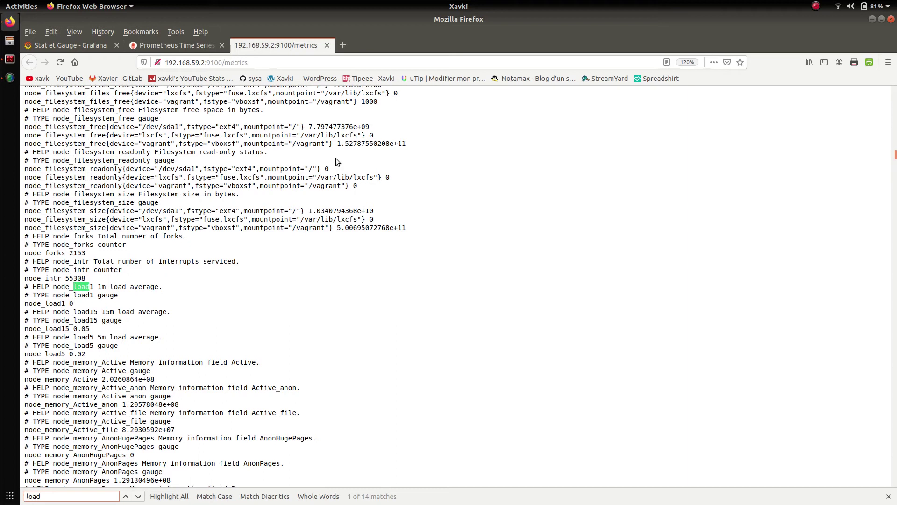
double_click(108, 295)
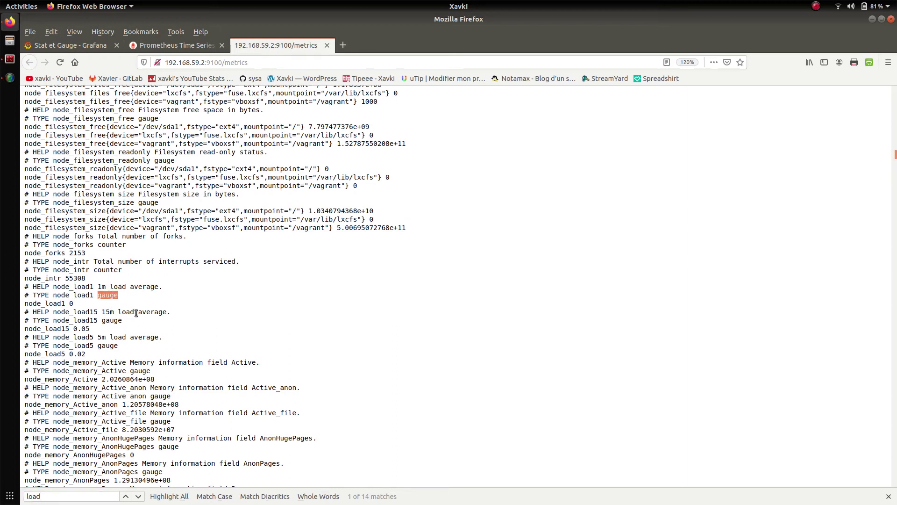
key(ctrl+plus)
key(ctrl+plus)
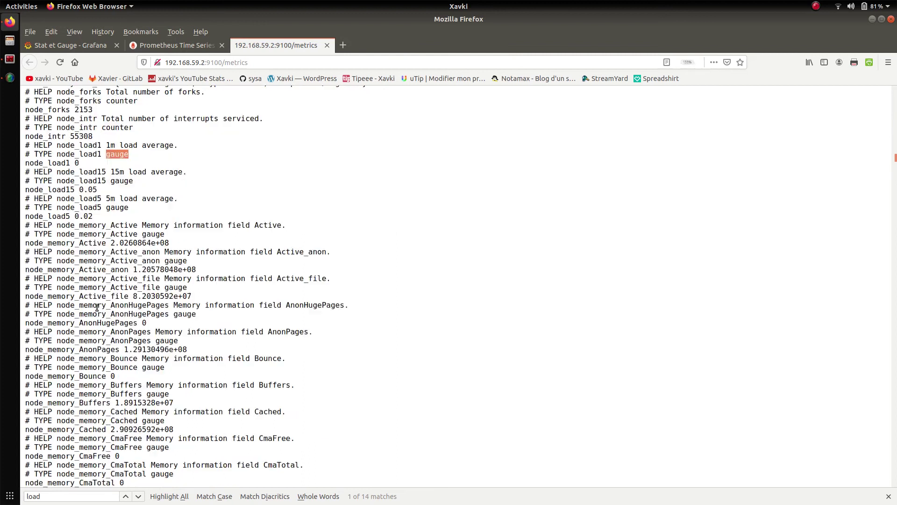
drag(139, 273, 24, 264)
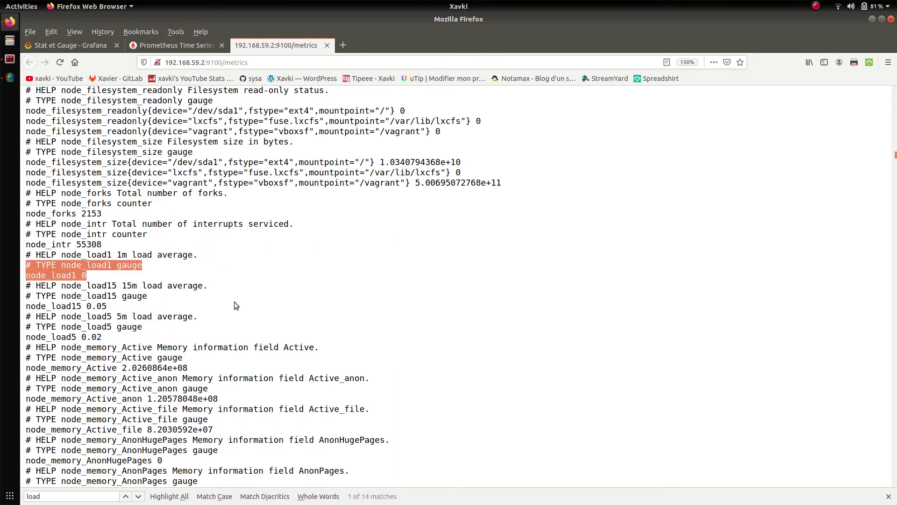
- Set the metrics page zoom to 120%, close its text search and return to the Stat et Gauge dashboard in Grafana
key(ctrl+minus)
key(ctrl+minus)
key(ctrl+minus)
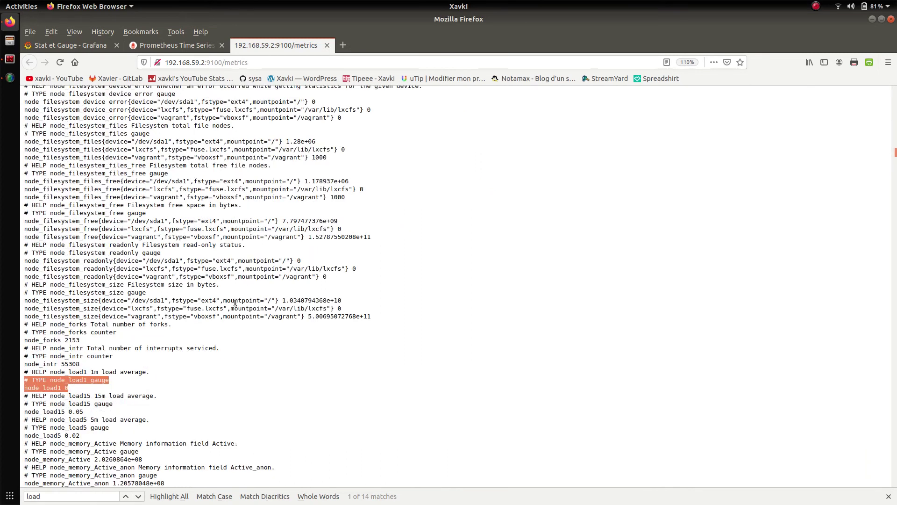
key(ctrl+plus)
click(386, 315)
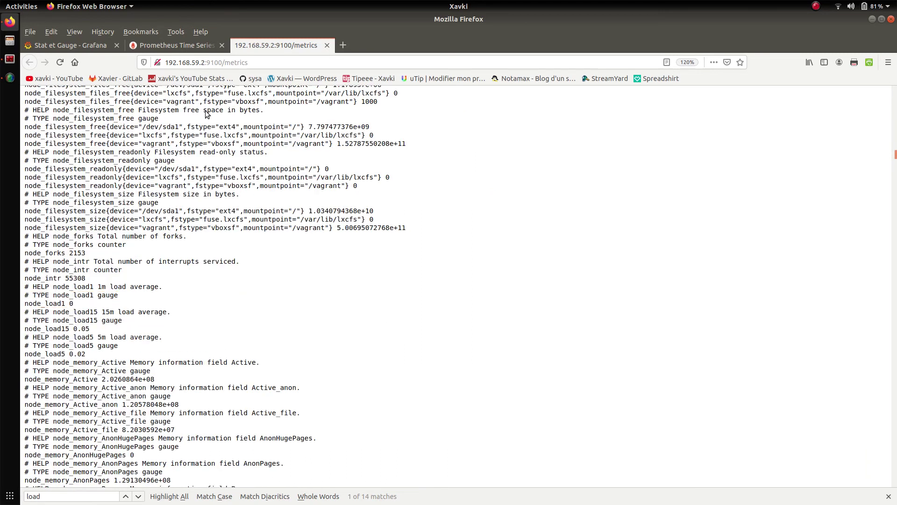
click(888, 496)
click(64, 45)
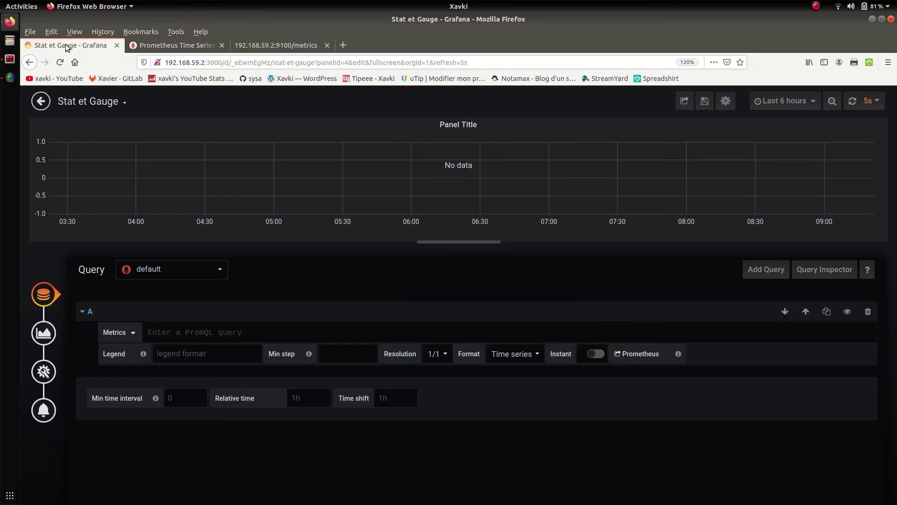
text(node)
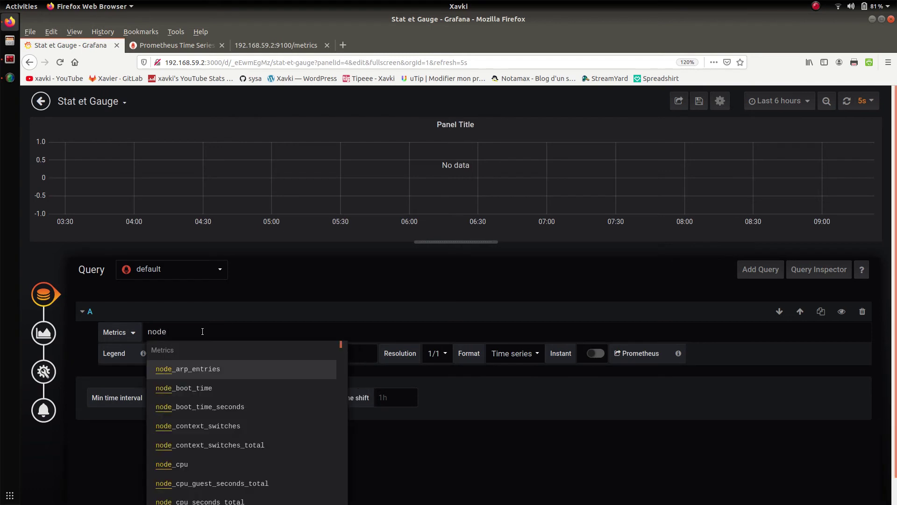
text(_lo)
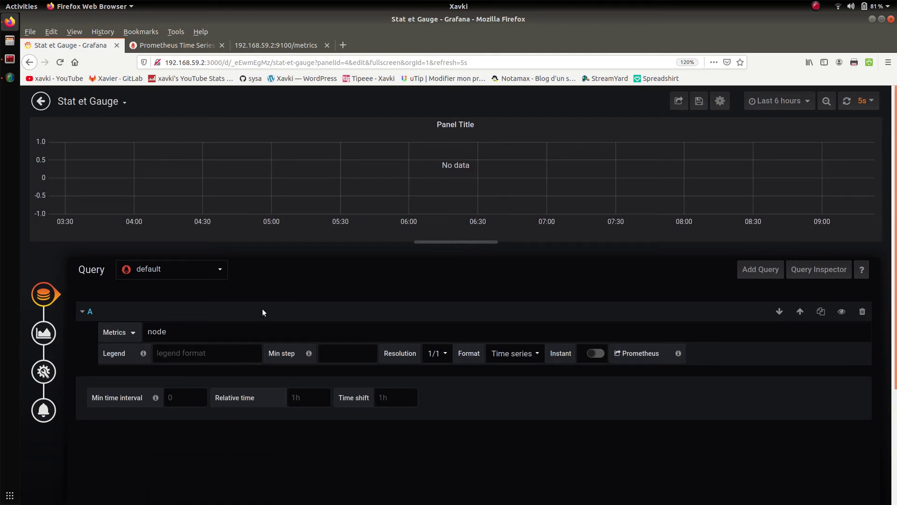
click(223, 333)
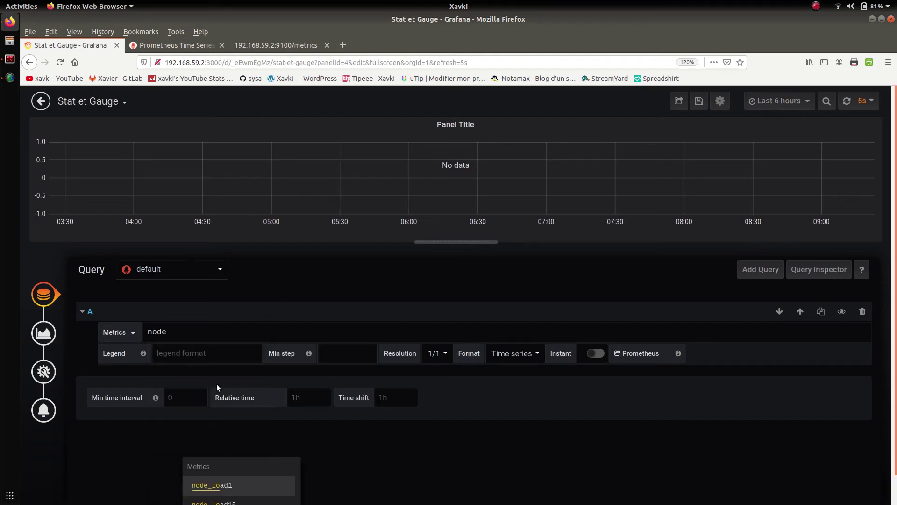
click(191, 327)
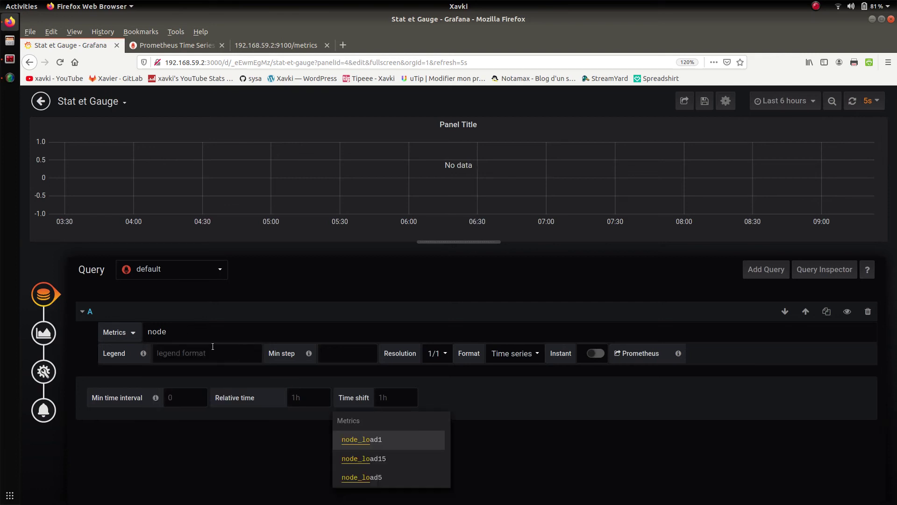
key(ctrl+a)
key(BackSpace)
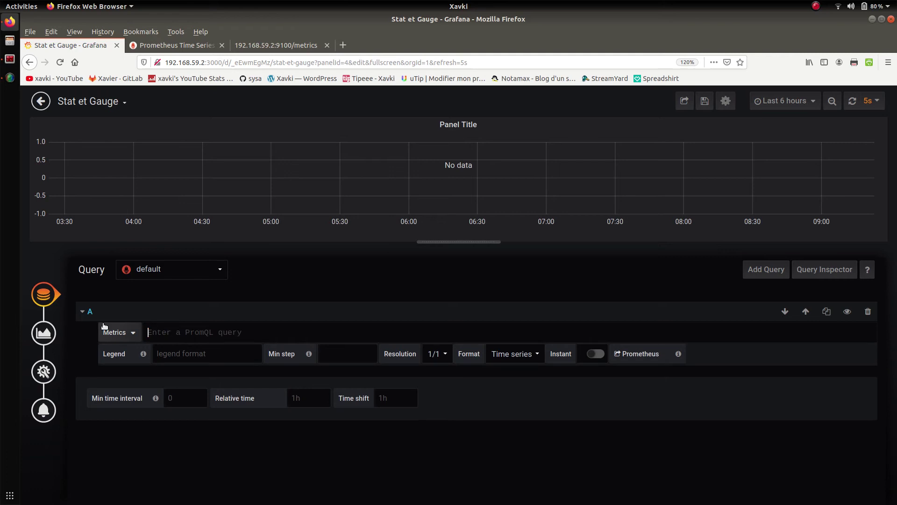
text(load)
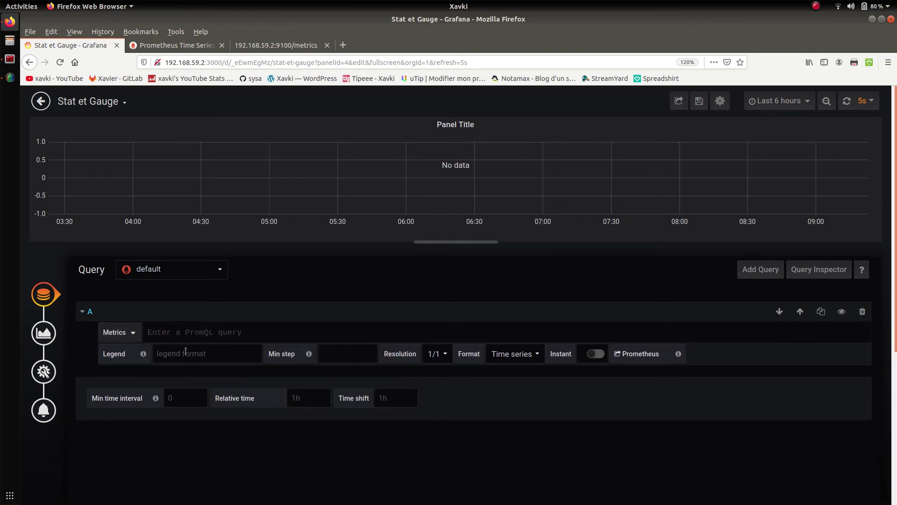
- Enter node_load1 as query A of the new panel and run it
click(174, 333)
text(node_load)
click(181, 371)
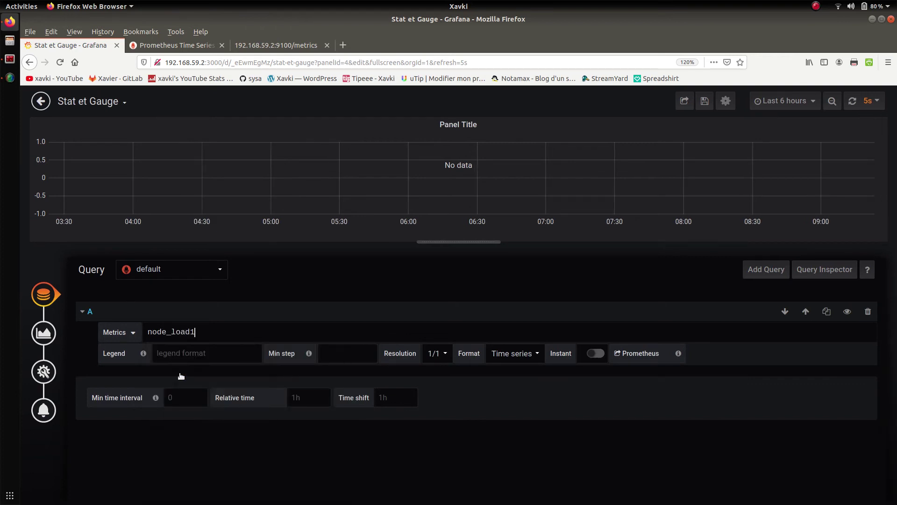
click(273, 283)
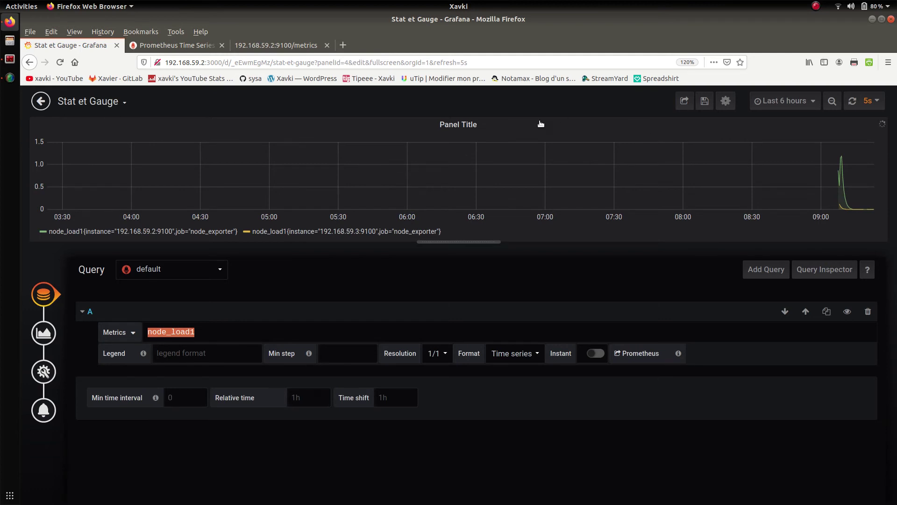
- Switch to the terminal and start the endless load-generating loop "while true;do df; done" on srv1
click(9, 59)
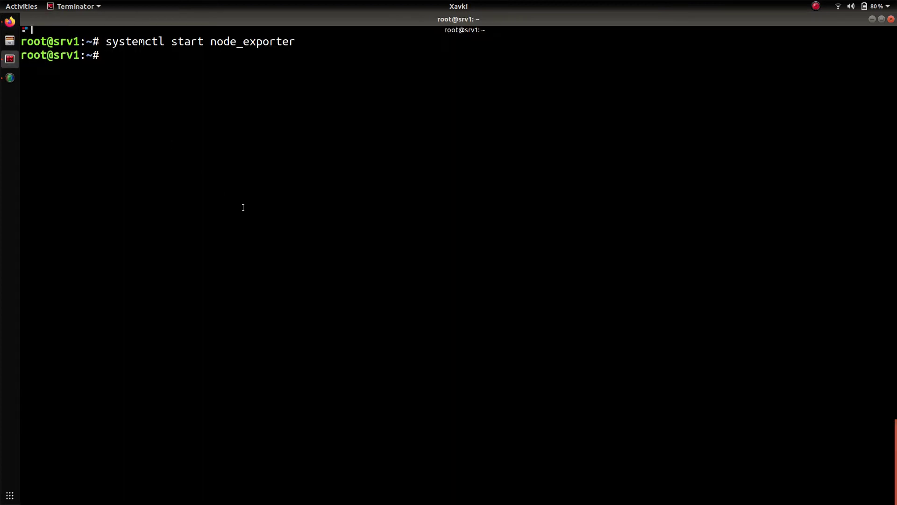
text(while)
text( true;)
text(done df;)
text(d)
key(BackSpace)
key(BackSpace)
key(BackSpace)
key(BackSpace)
key(BackSpace)
key(BackSpace)
key(BackSpace)
text(df; )
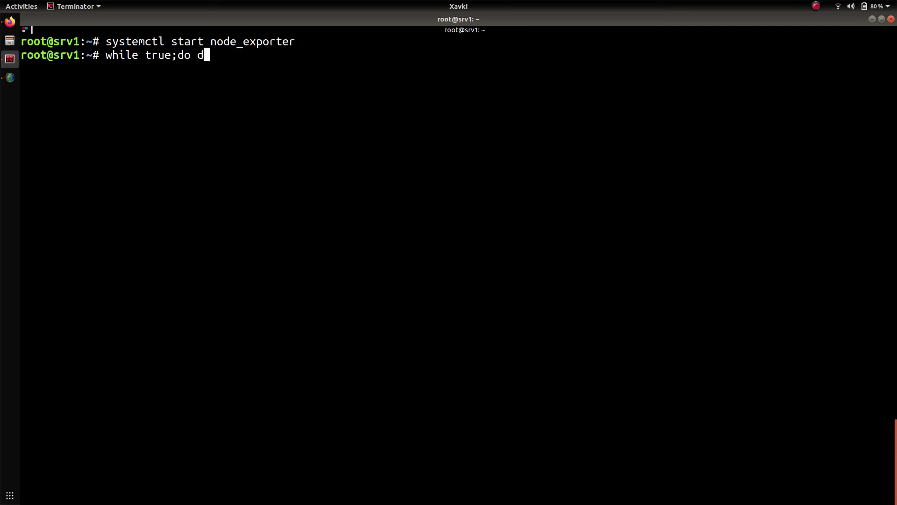
text(done)
key(Return)
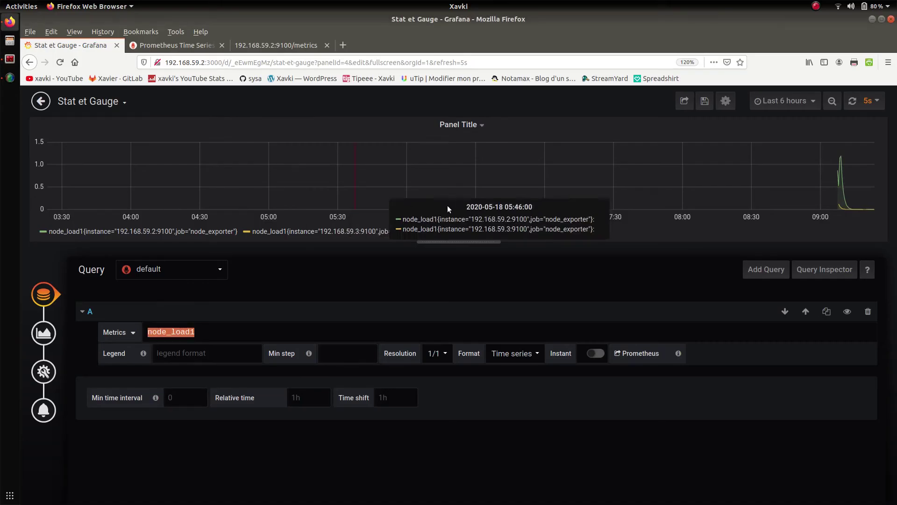
- Back in Grafana, set the data source of the node_load1 panel to Prometheus
click(369, 258)
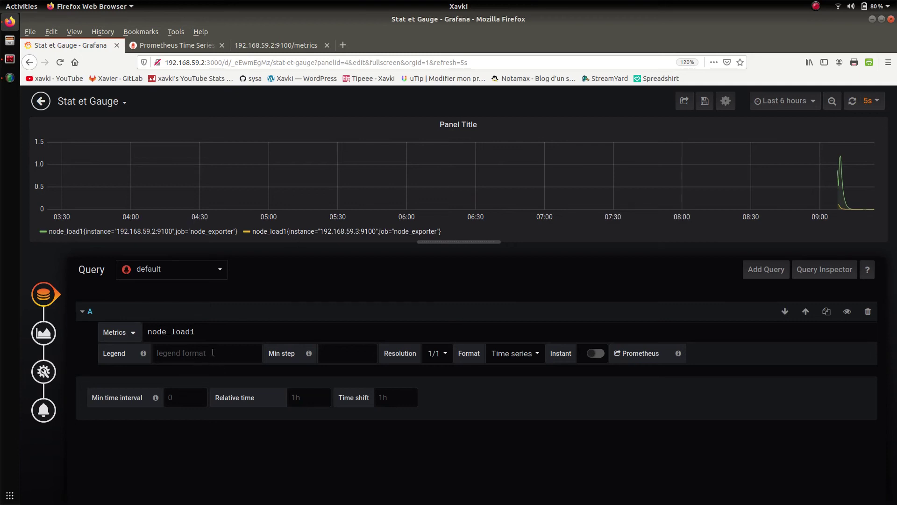
click(145, 271)
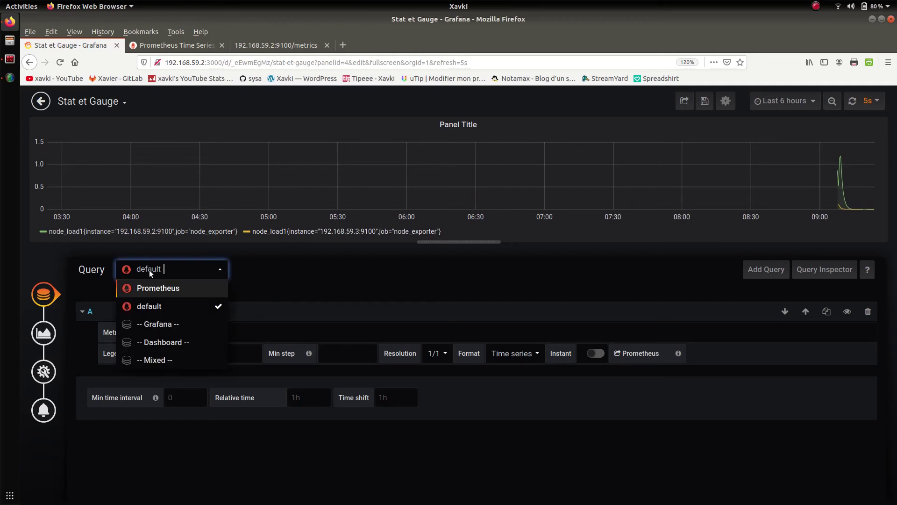
click(164, 292)
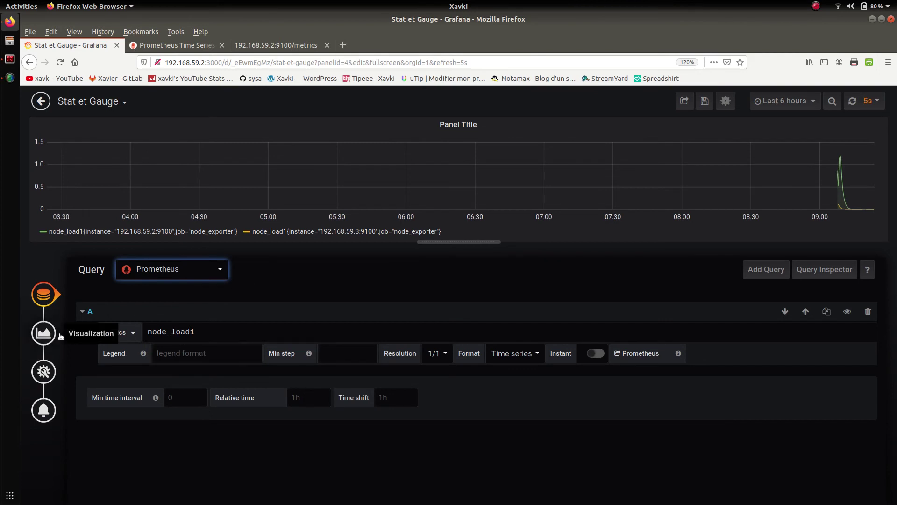
- Change the panel's visualization from Graph to Gauge
click(45, 334)
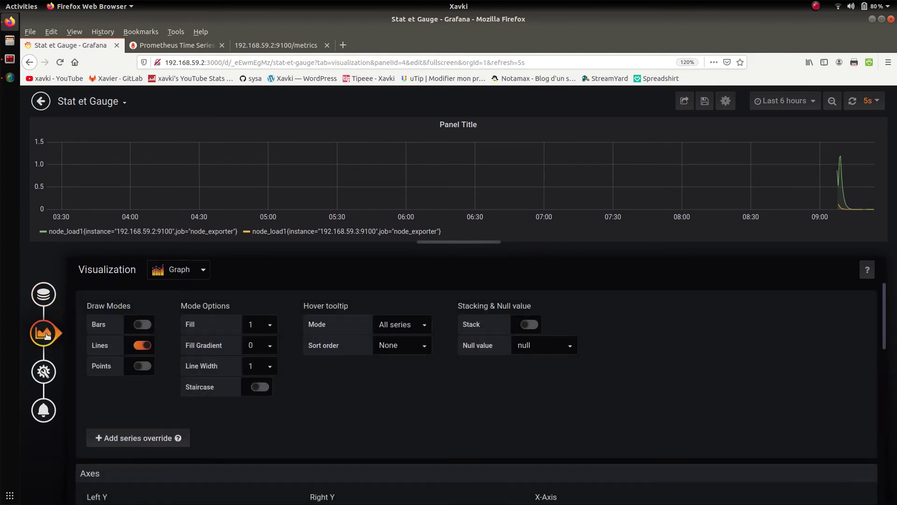
click(190, 269)
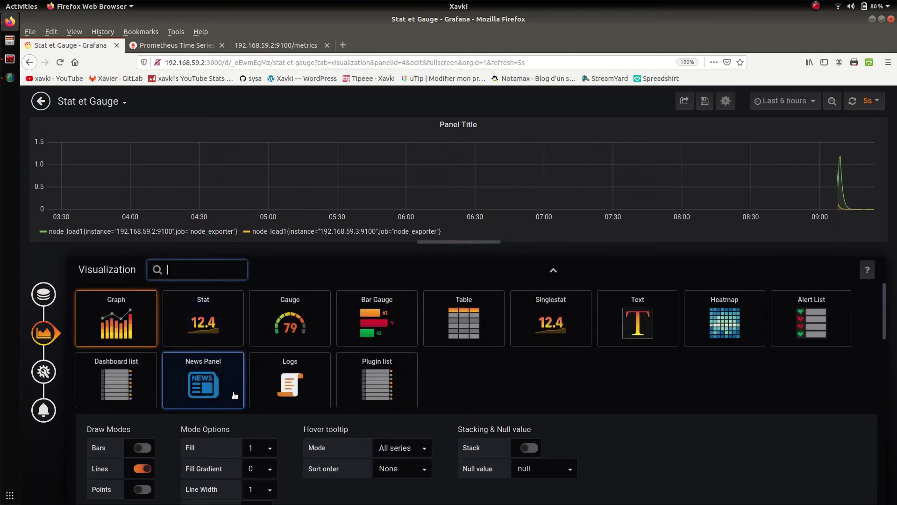
click(292, 325)
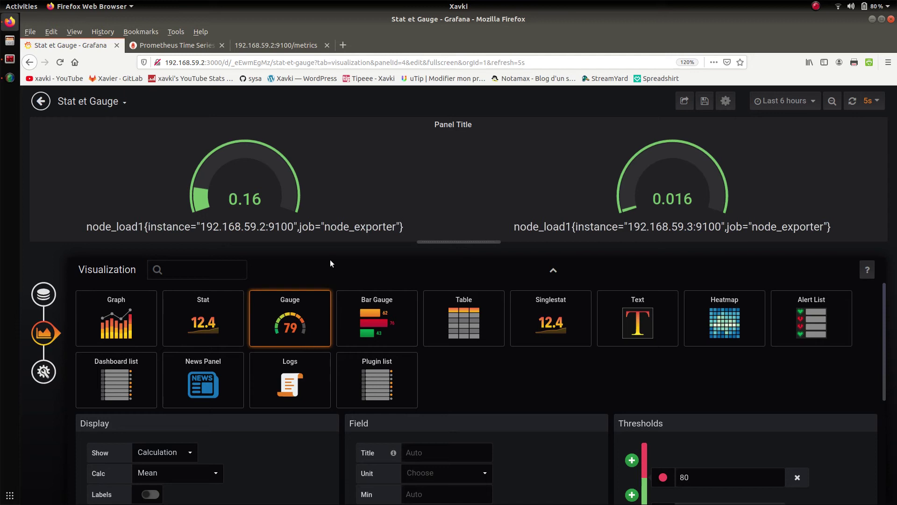
- Refresh the dashboard and check the df loop in the terminal before returning to the gauges
click(852, 101)
key(alt+Tab)
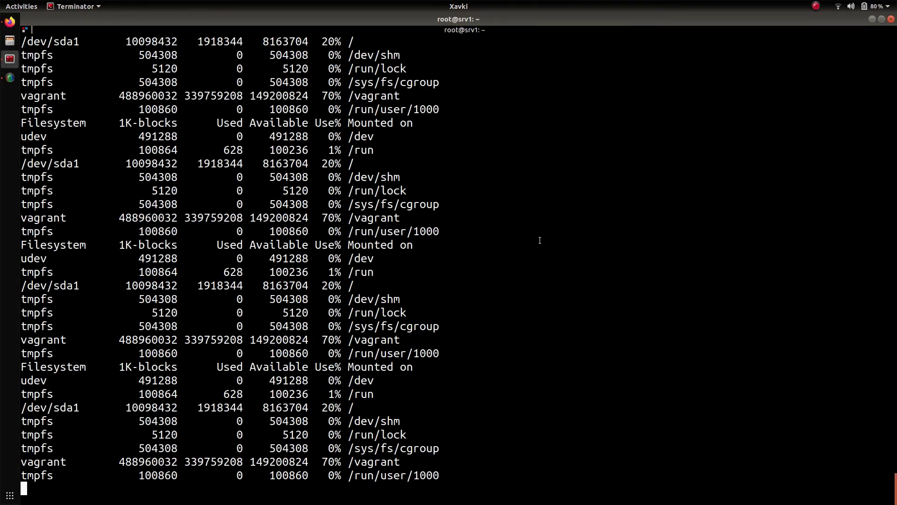
key(alt+Tab)
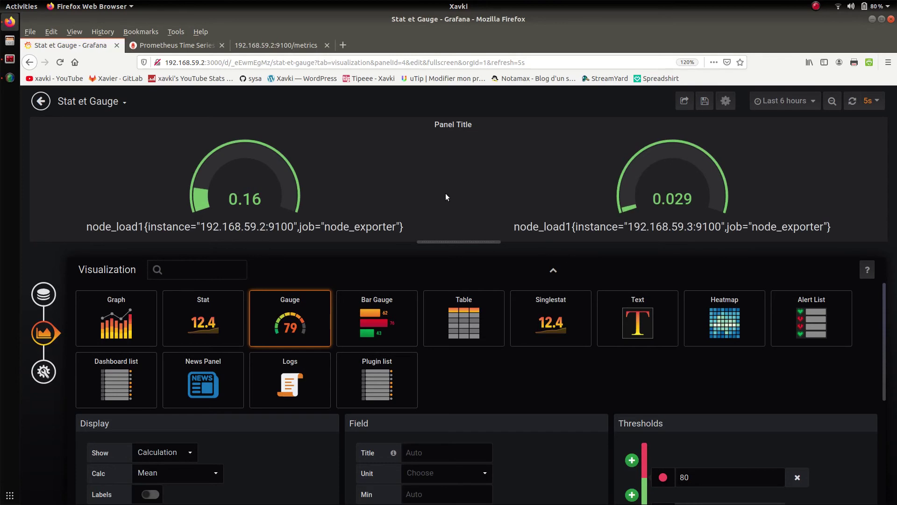
- Switch to Prometheus, run the query node_load1 and examine the load values of both instances
click(193, 46)
click(144, 110)
text(n)
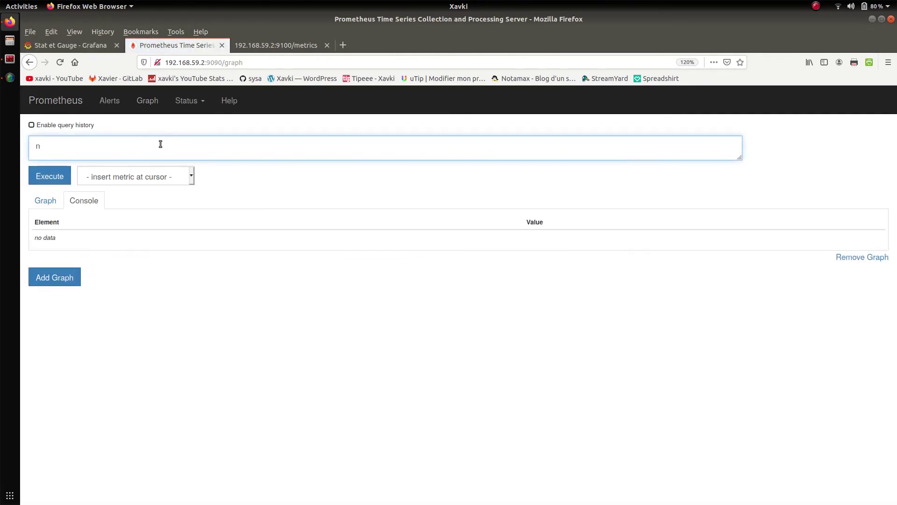
text(ode_lo)
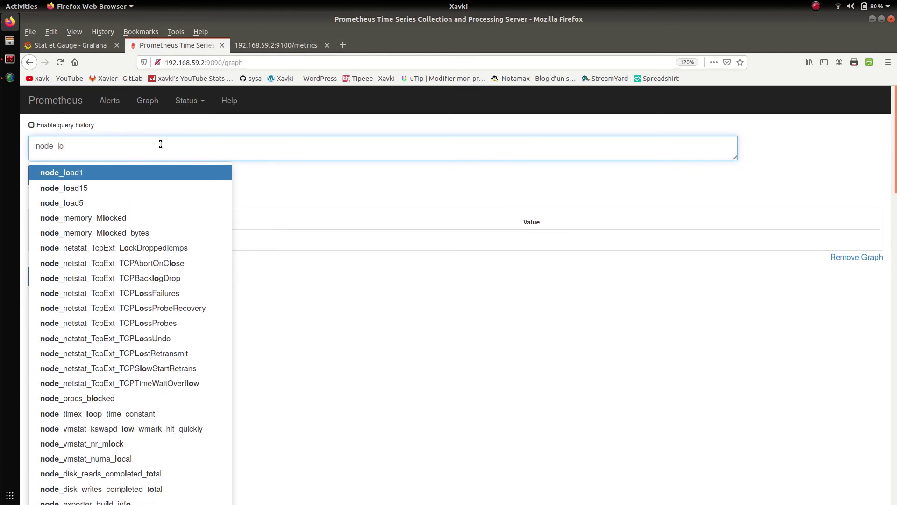
click(75, 173)
click(66, 176)
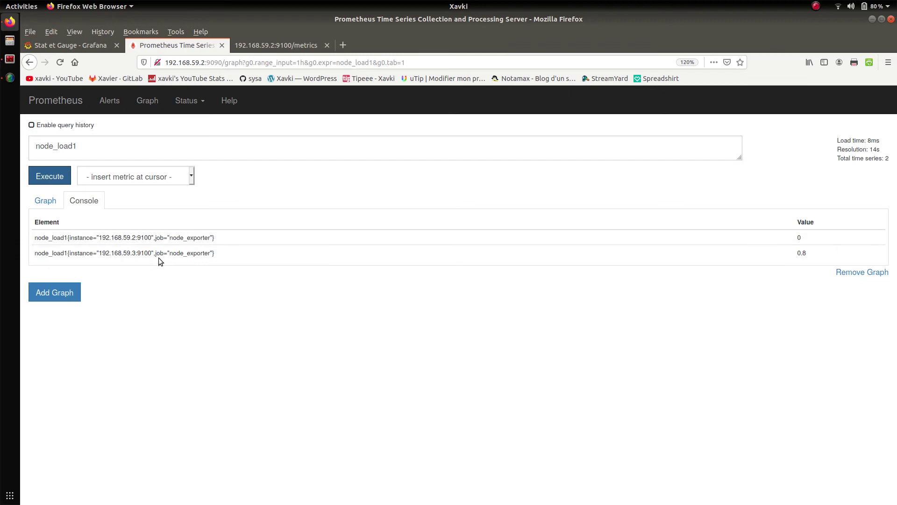
- Check the terminal loop again, then examine the gauges in Grafana and close the list of visualization types
key(alt+Tab)
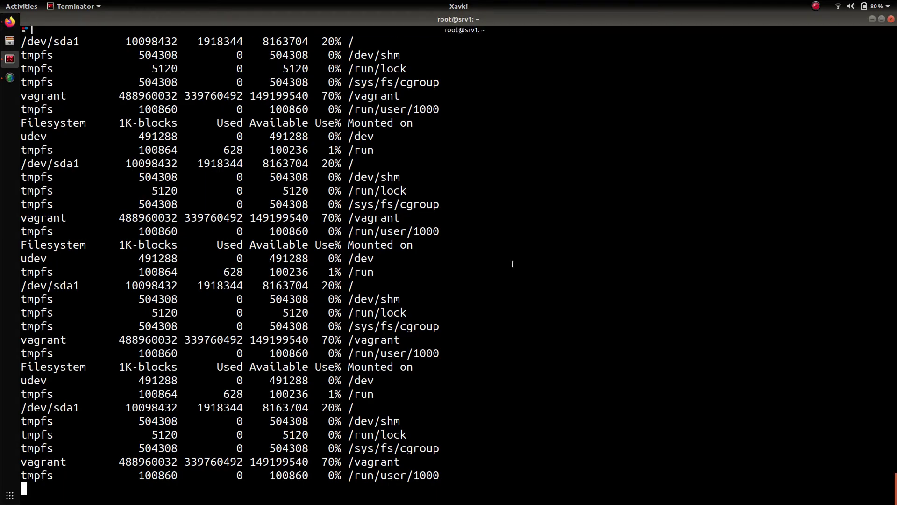
key(alt+Tab)
click(103, 42)
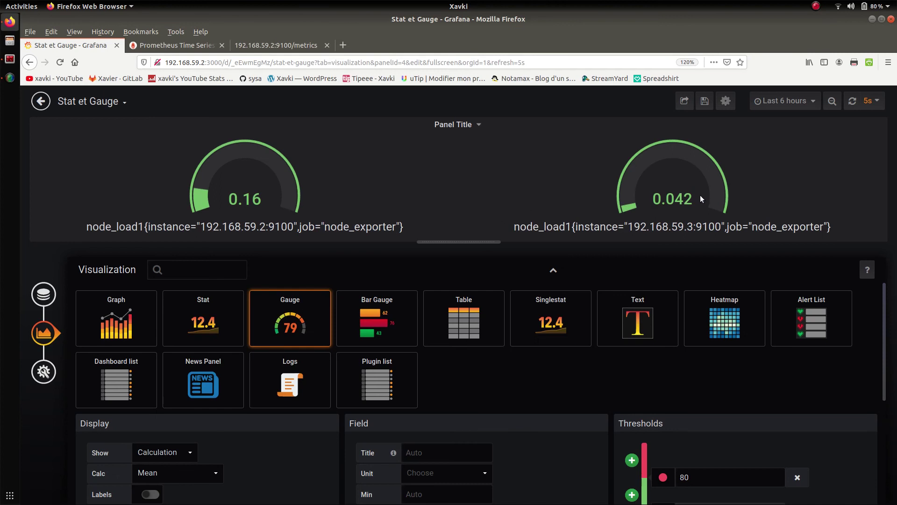
key(Escape)
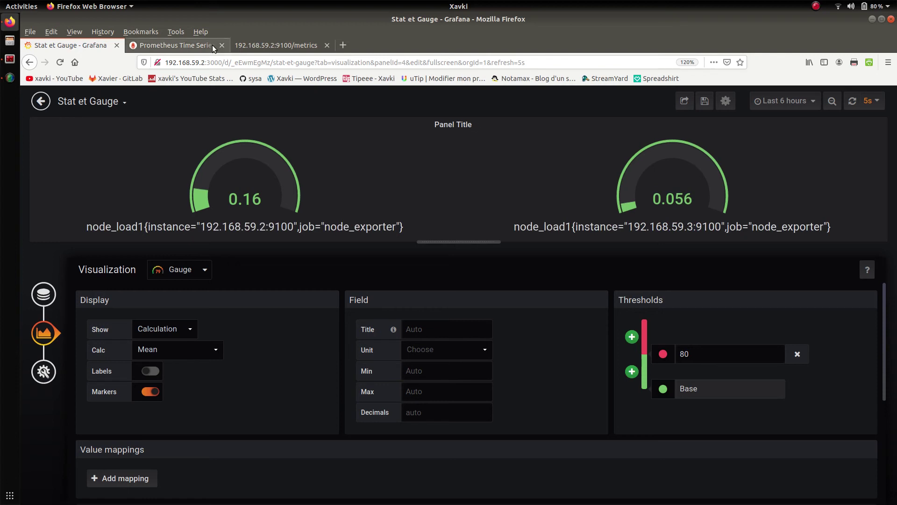
- Rerun the node_load1 query in Prometheus to compare the current load with the gauges
click(279, 47)
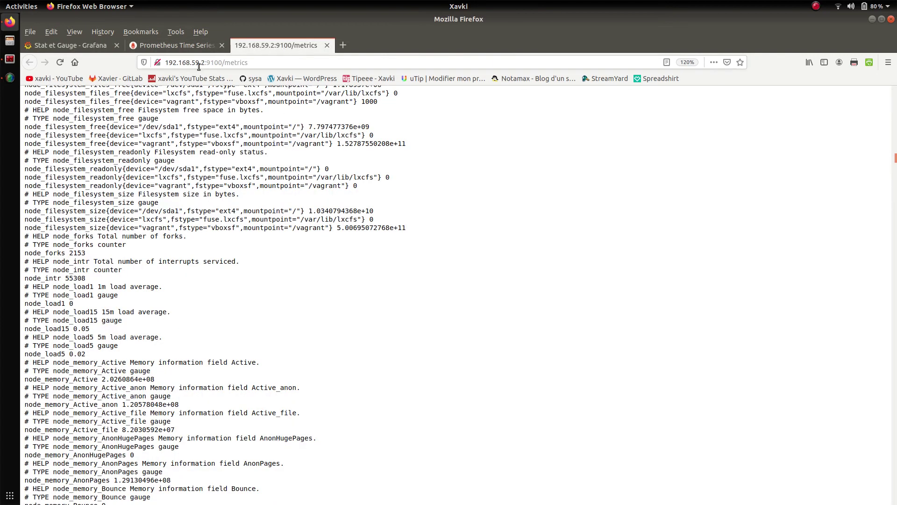
click(170, 48)
click(44, 169)
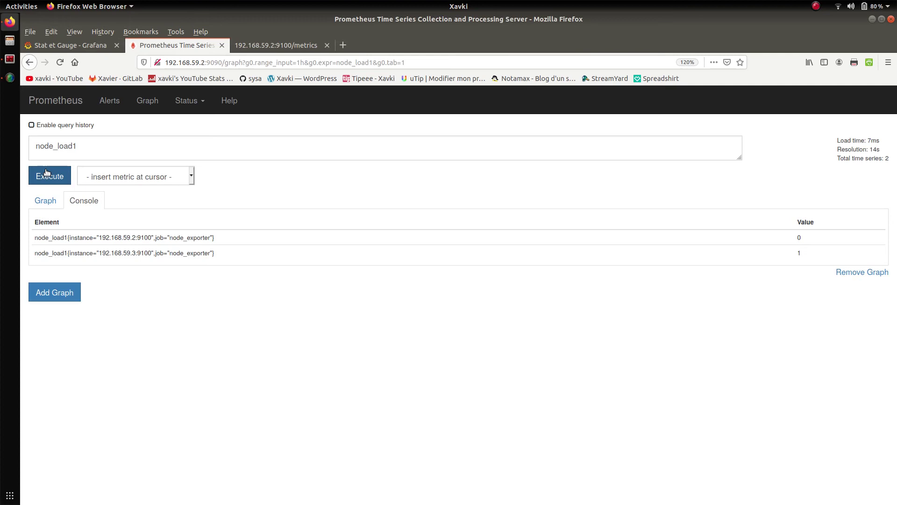
- Return to the Grafana panel's query editor and replace the metric of query A with node_load15
click(44, 47)
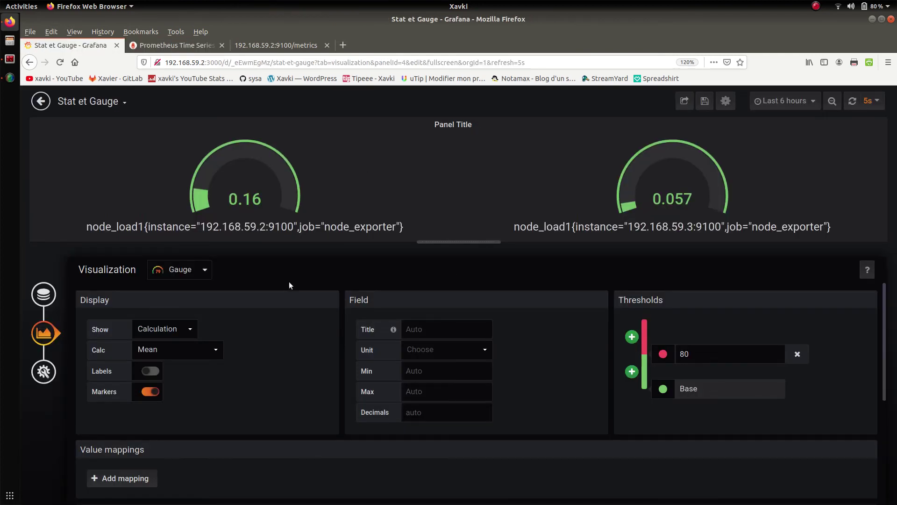
click(47, 294)
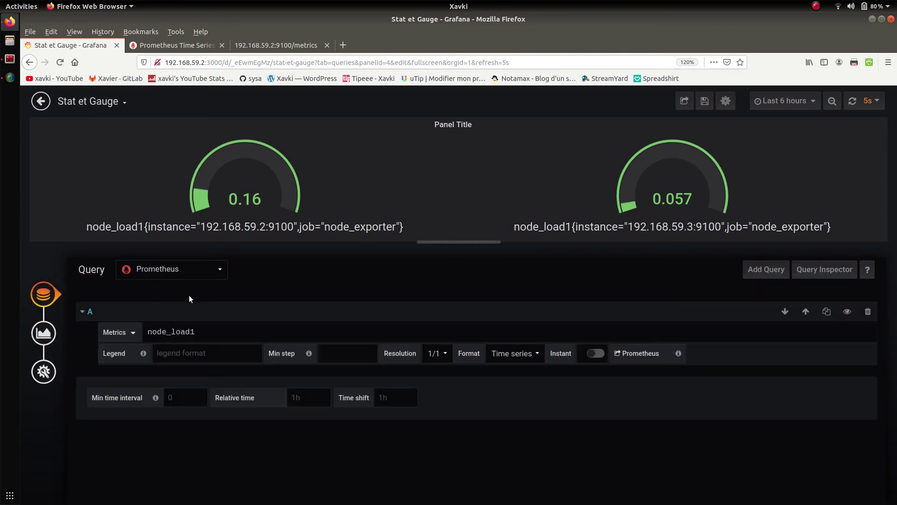
click(215, 328)
drag(214, 327, 68, 317)
key(BackSpace)
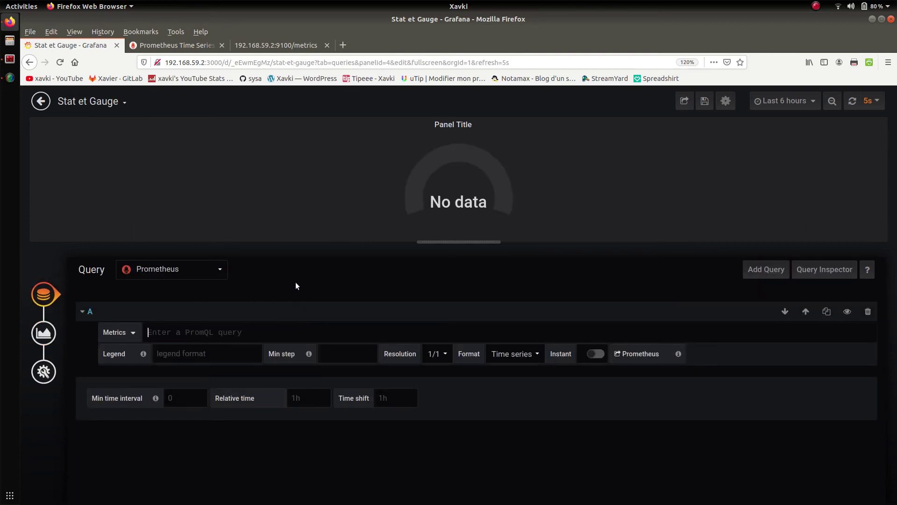
text(load)
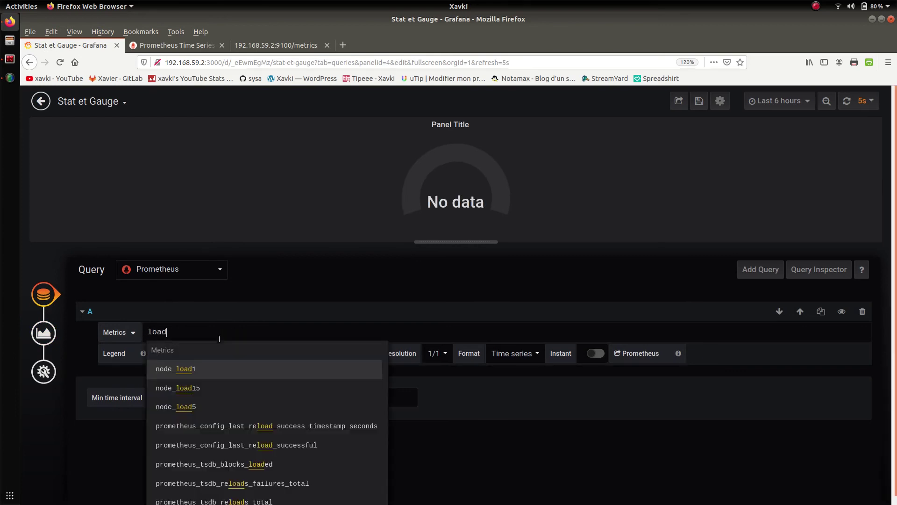
click(178, 388)
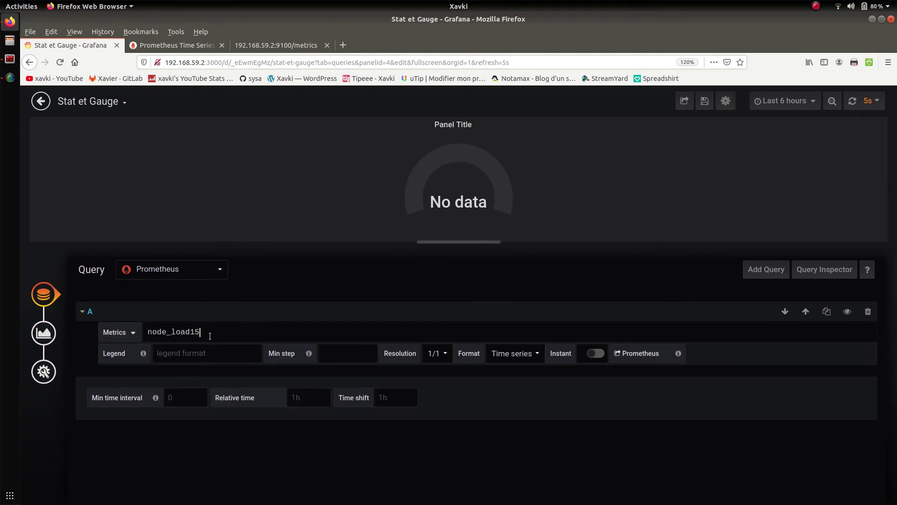
- Change the metric of query A to node_load5 and view the resulting gauges
key(BackSpace)
key(BackSpace)
text(5)
click(291, 279)
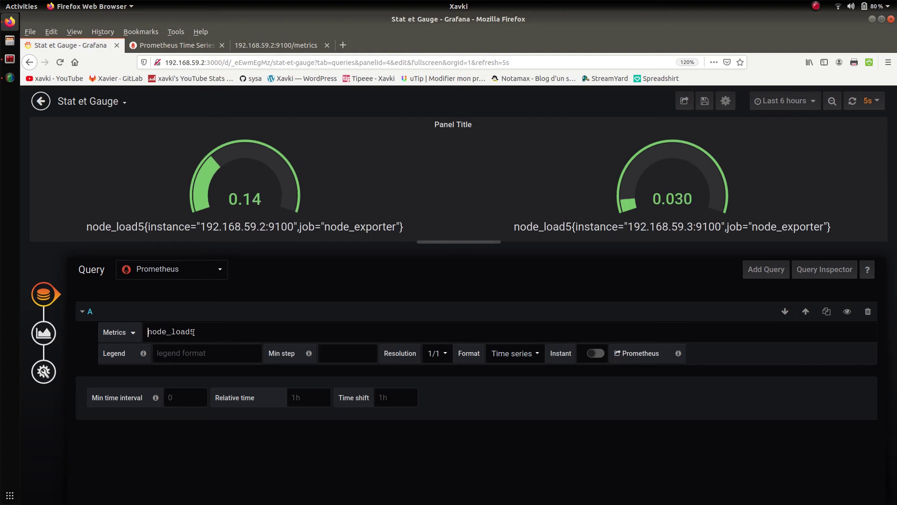
- Set the metric of query A to node_load1 and turn on its Instant option
key(BackSpace)
text(1)
key(Return)
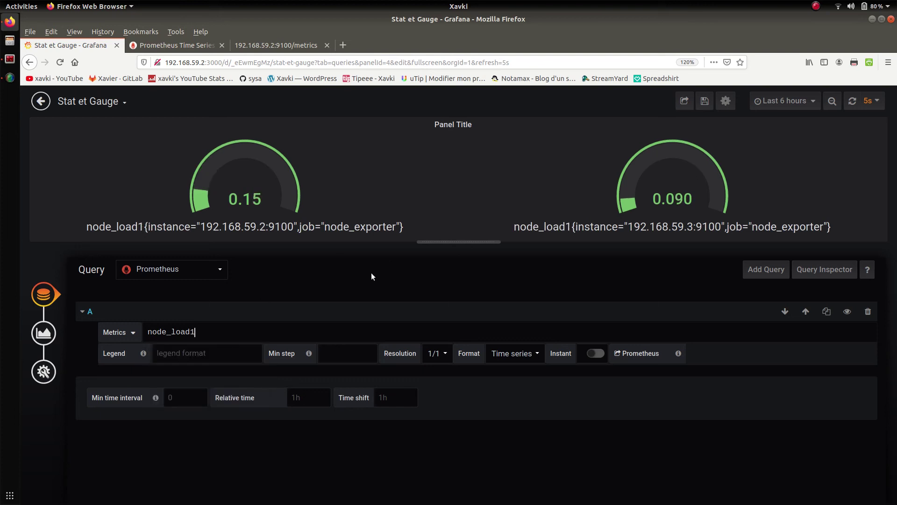
click(597, 353)
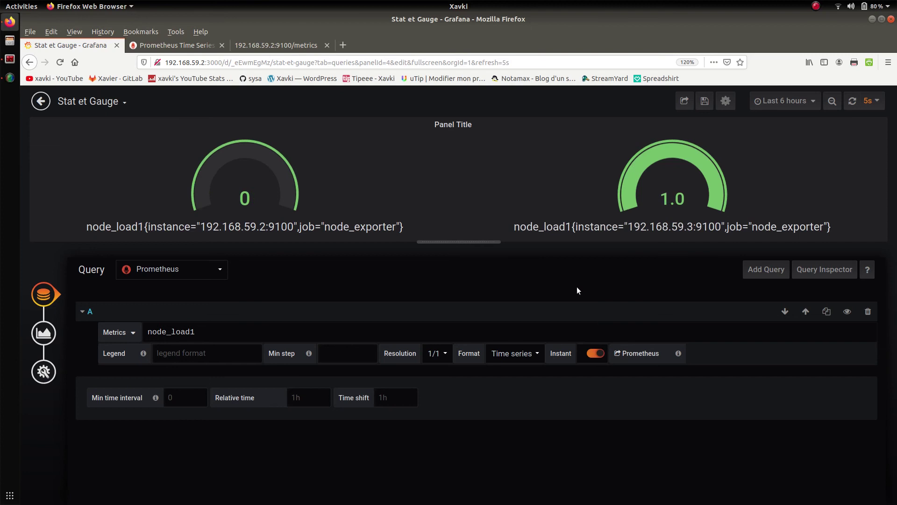
click(592, 356)
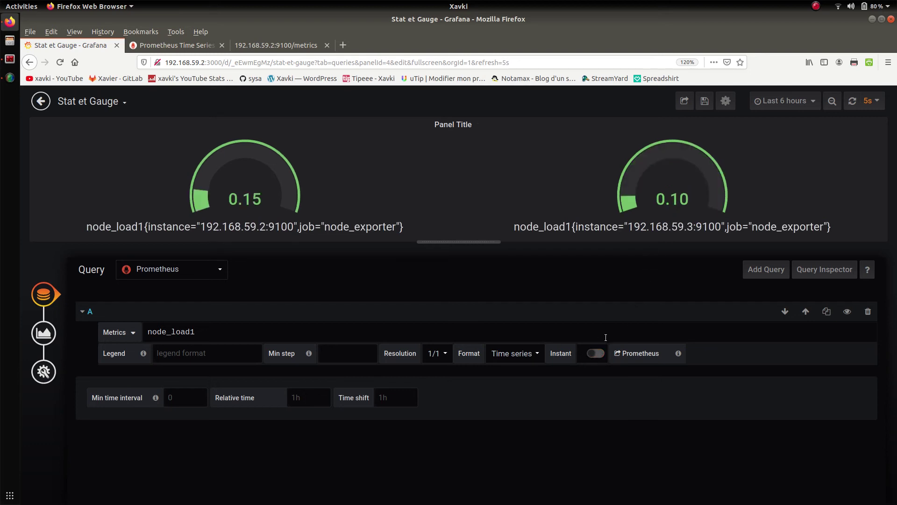
click(602, 354)
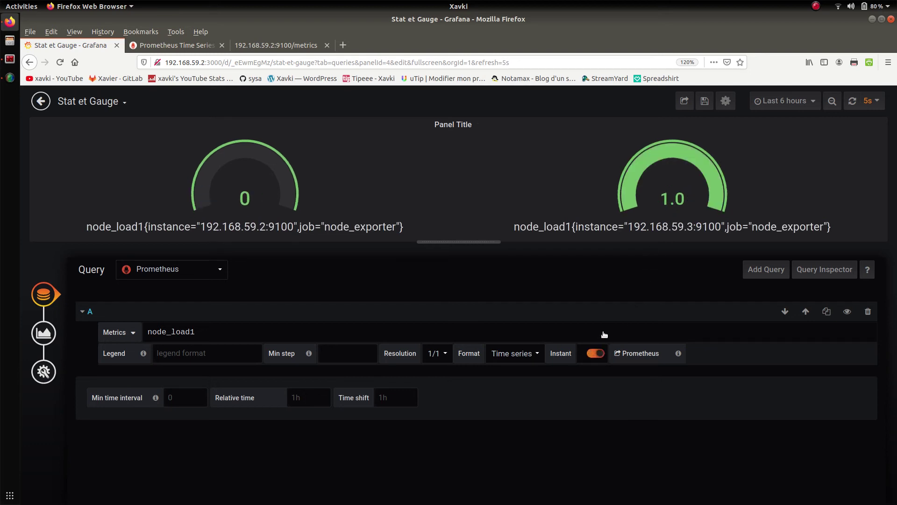
- Open the gauge's visualization settings, rerun node_load1 in Prometheus to compare the load values, and return to Grafana
click(44, 333)
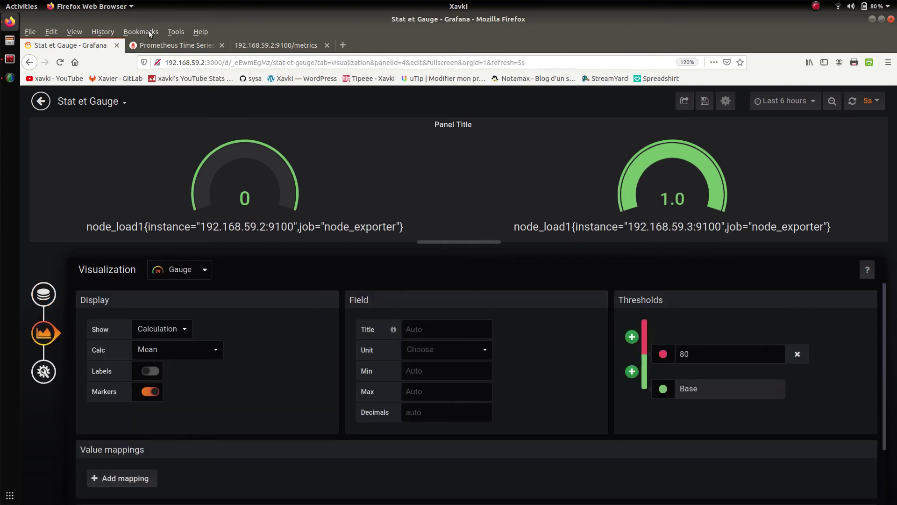
click(171, 45)
click(46, 182)
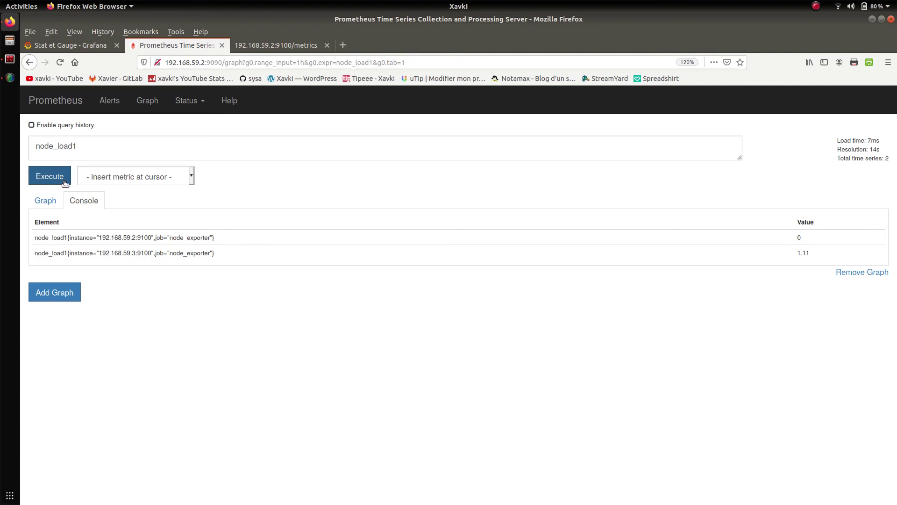
click(62, 43)
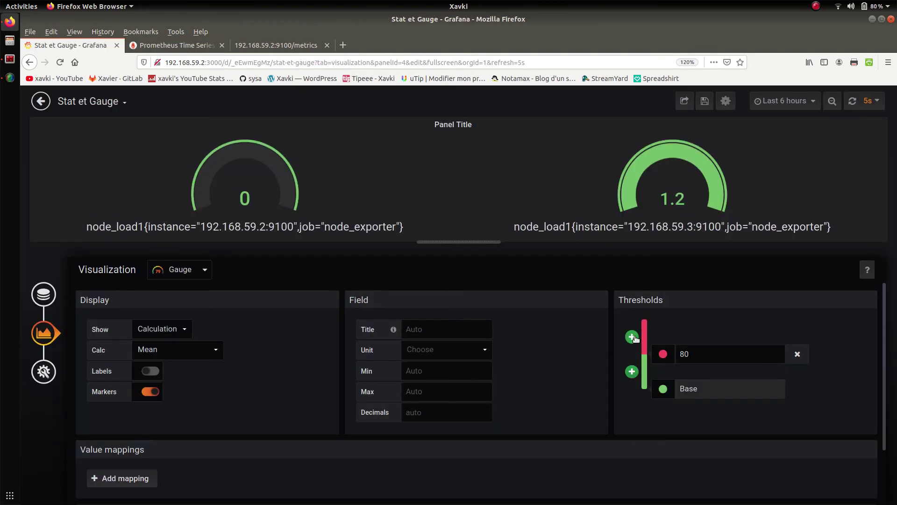
- Set the field title of the gauges to "Load Average 1m"
click(470, 327)
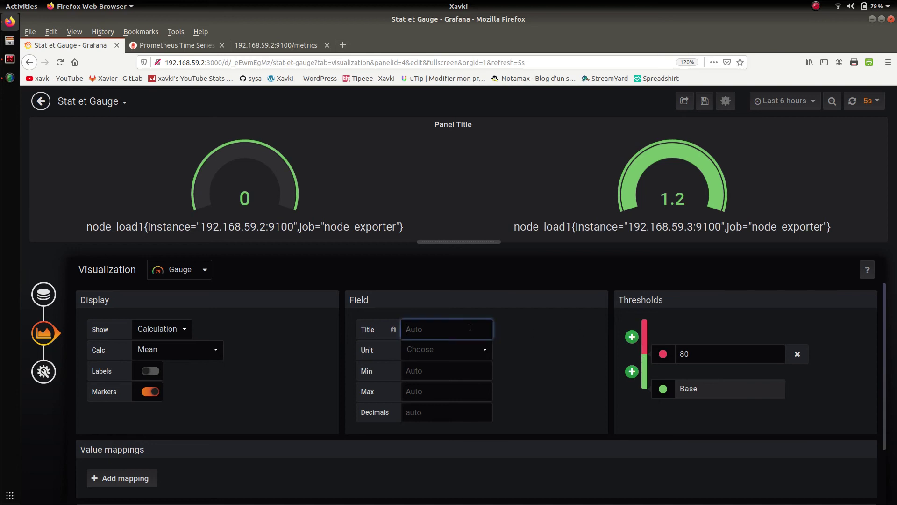
text(Load Av)
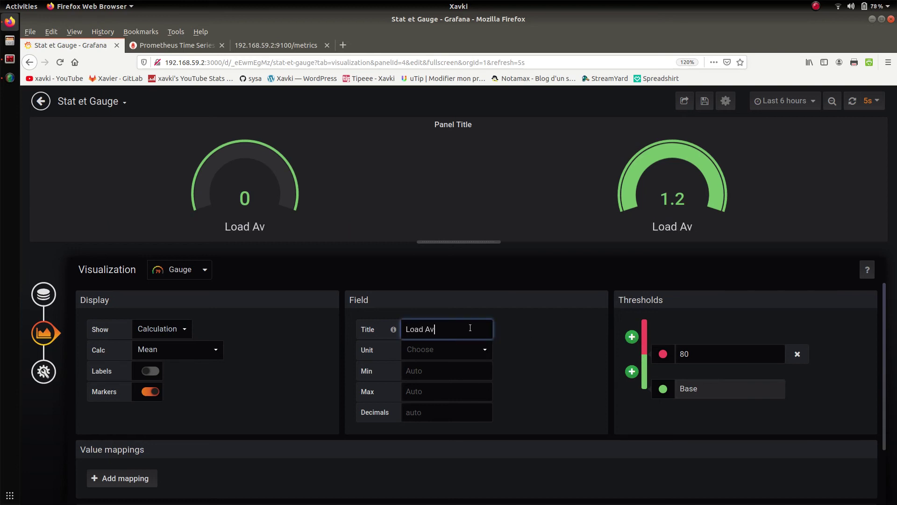
text(erage )
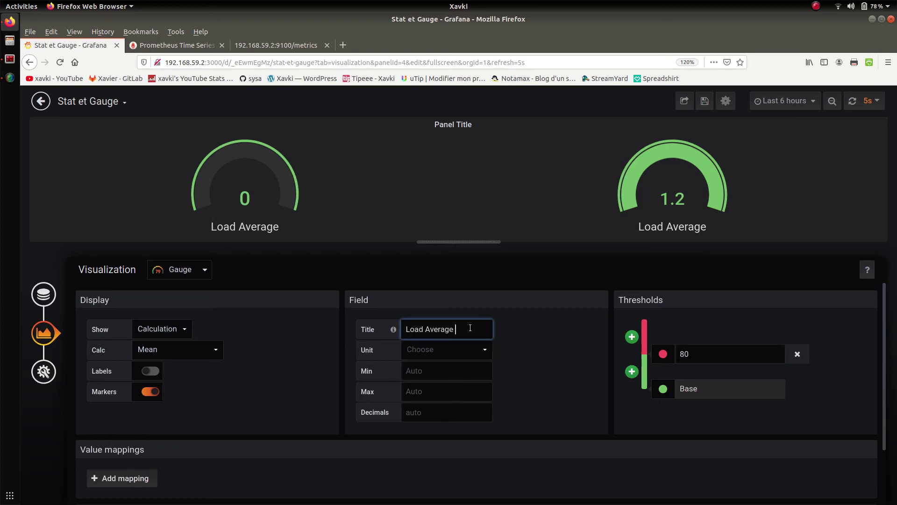
text(1m)
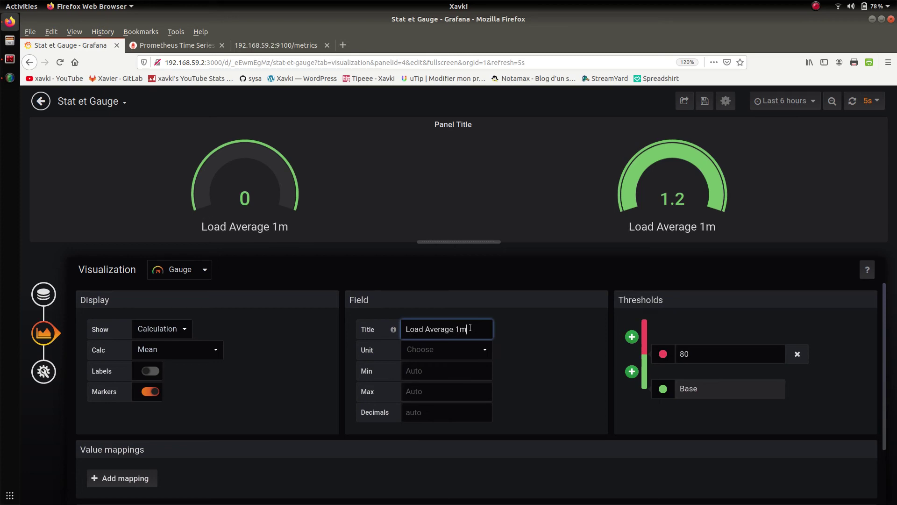
click(539, 273)
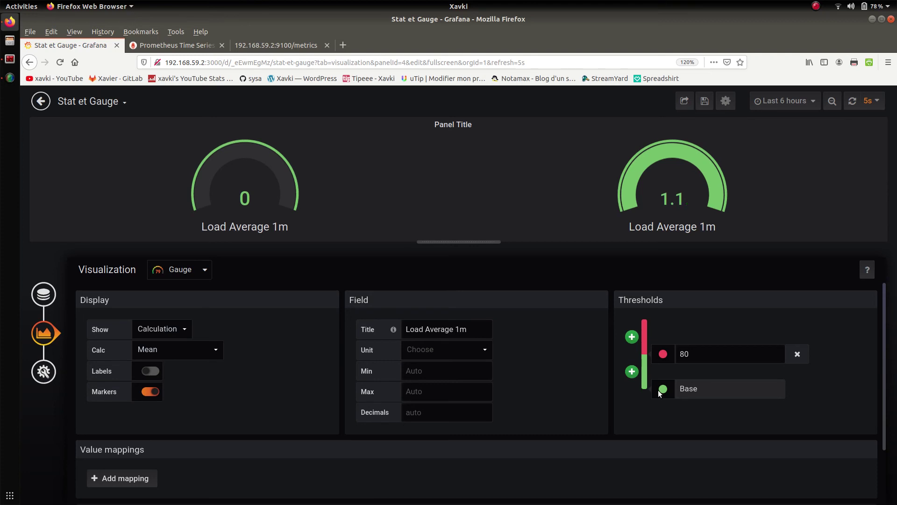
- Set the red threshold of the gauges to 0.5
click(676, 360)
text(0)
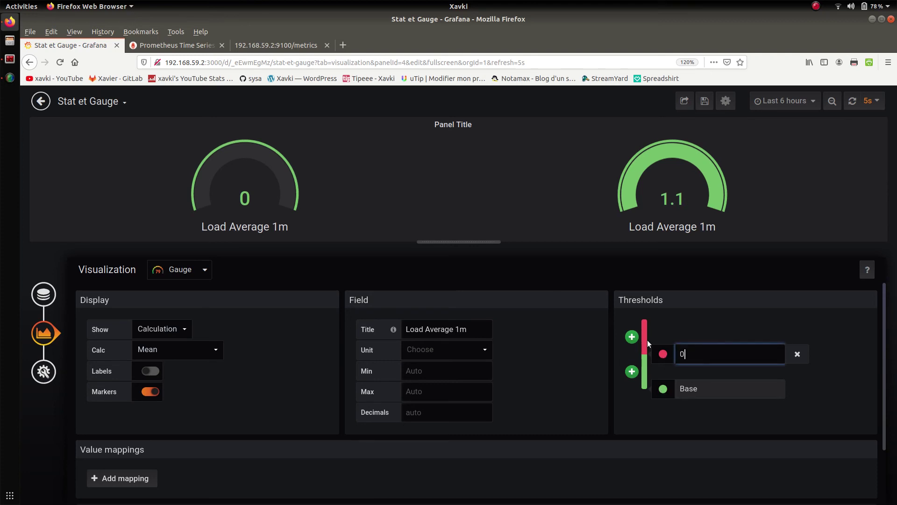
text(.5)
click(660, 277)
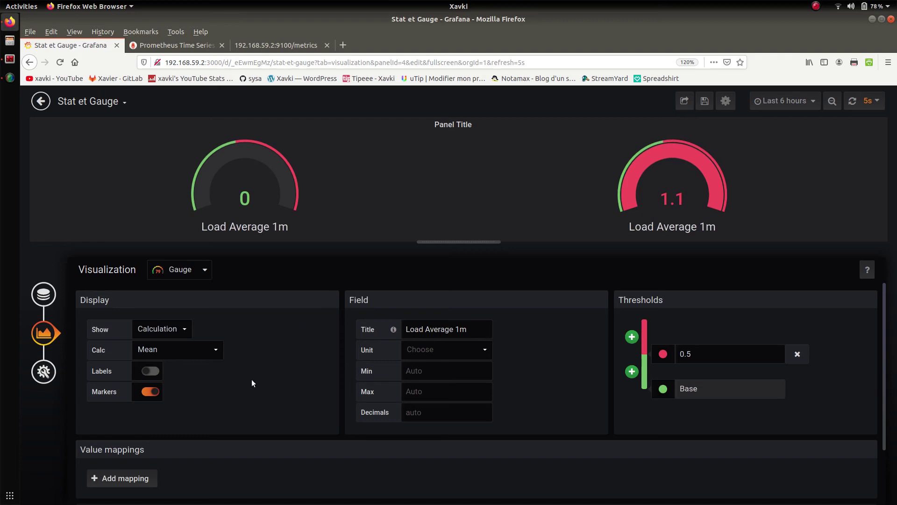
- Switch the gauges' threshold markers off and on several times to compare the display, ending with them on
click(150, 393)
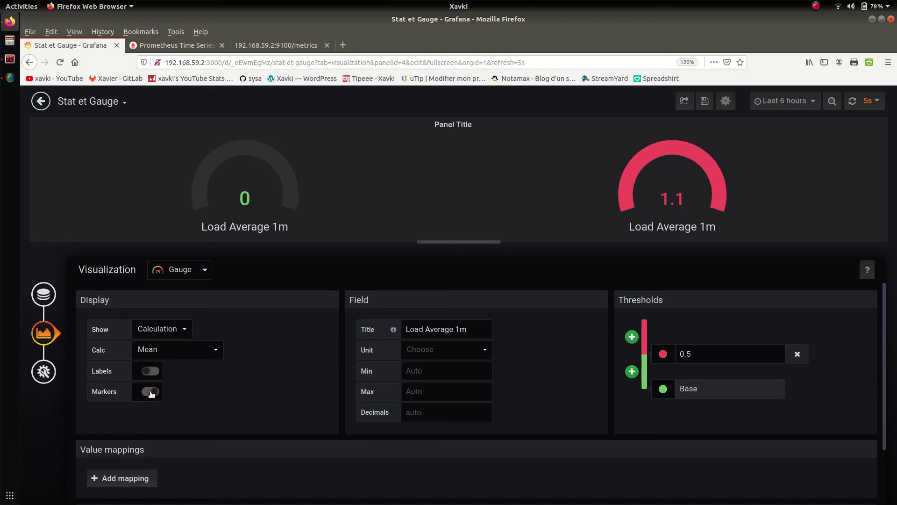
click(150, 393)
click(152, 394)
click(151, 394)
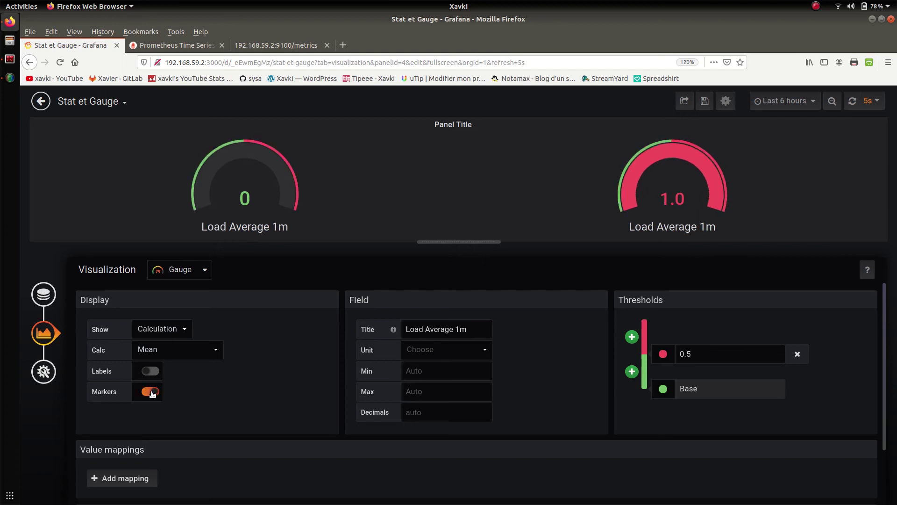
click(152, 392)
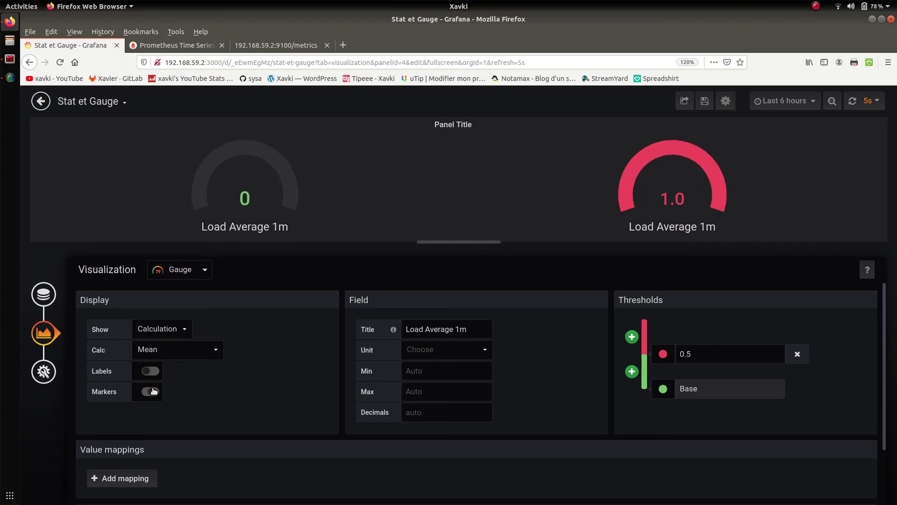
click(152, 393)
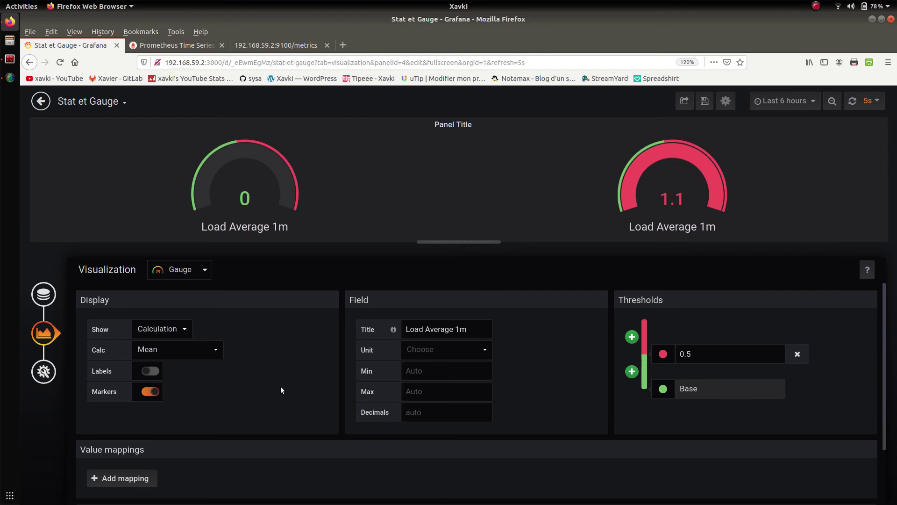
- Try showing All Values in the gauge display, then go back to Calculation
click(175, 329)
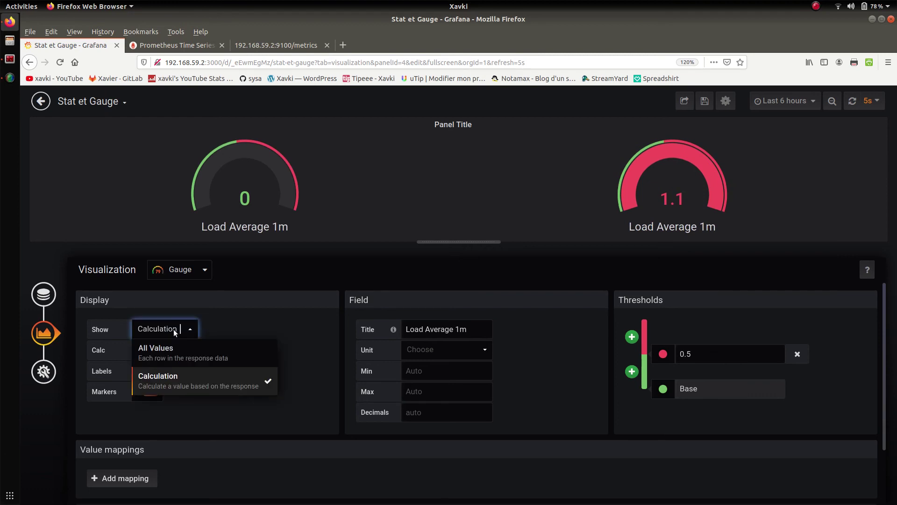
click(177, 346)
click(162, 330)
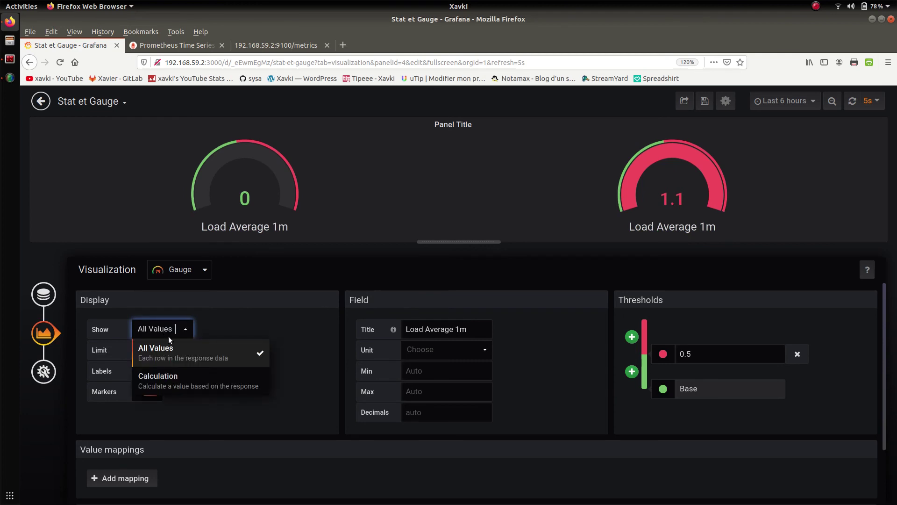
click(175, 377)
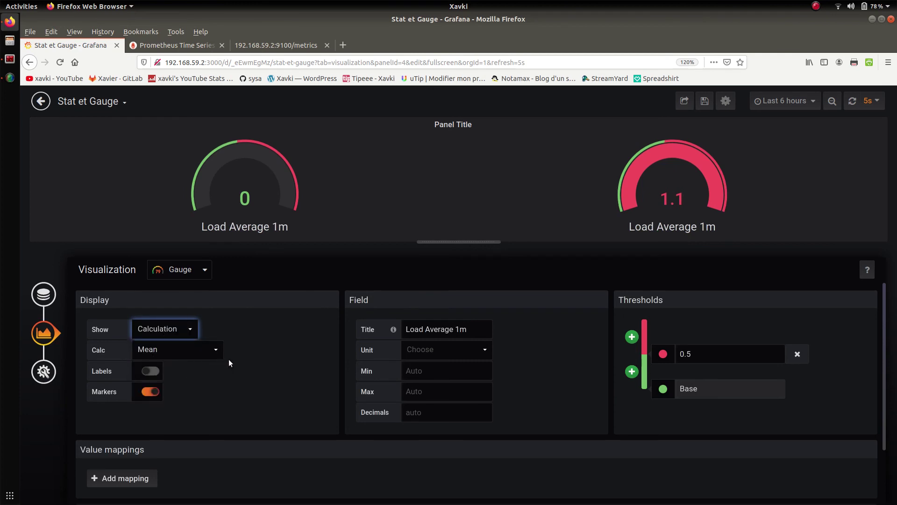
click(193, 328)
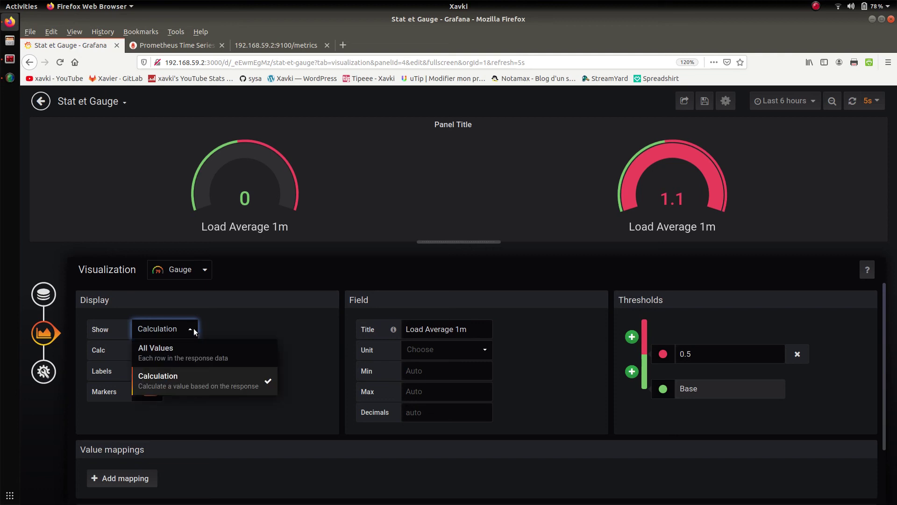
click(257, 316)
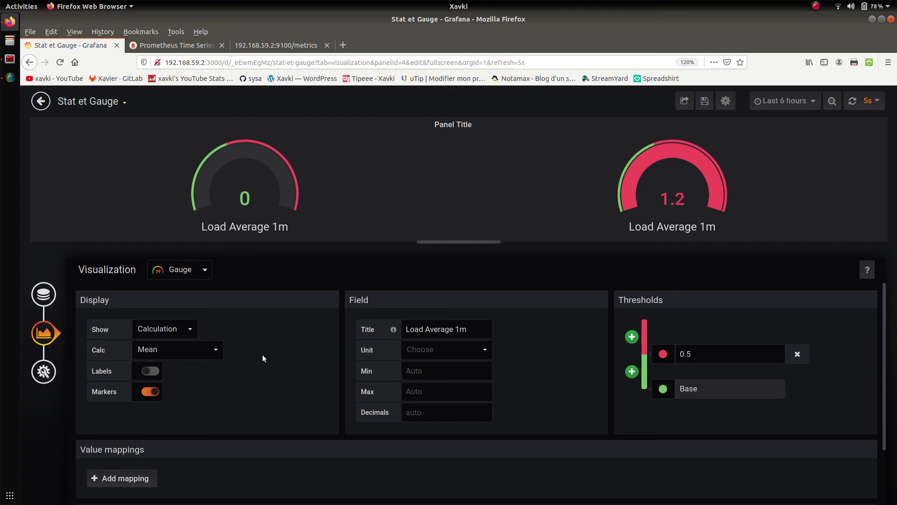
- Set the gauge display's calculation to Last
click(211, 354)
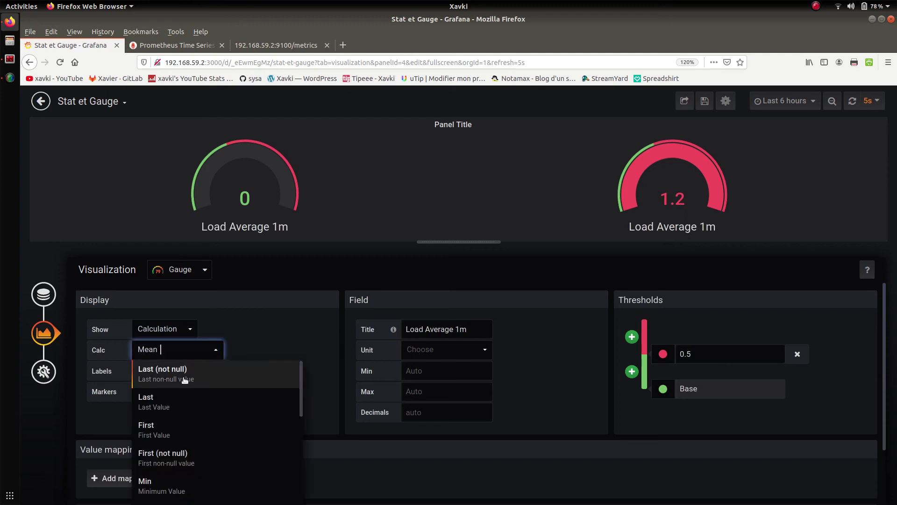
click(169, 406)
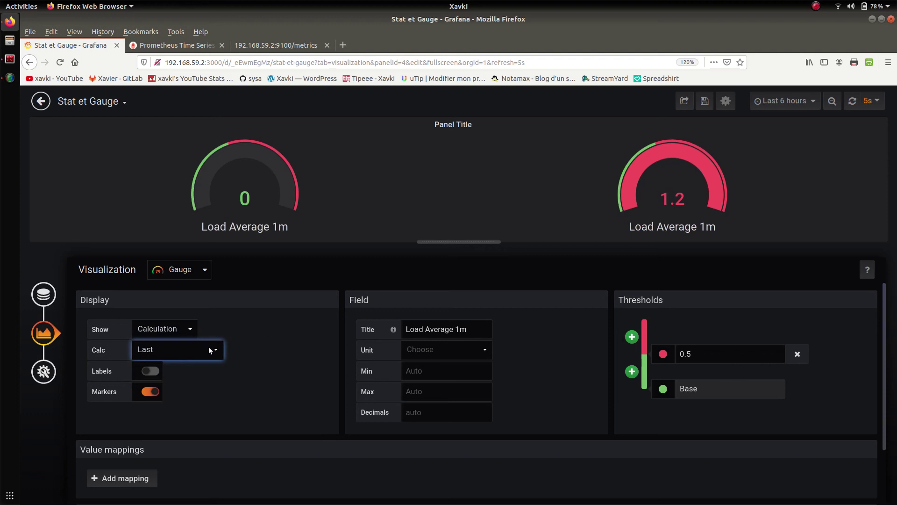
key(Down)
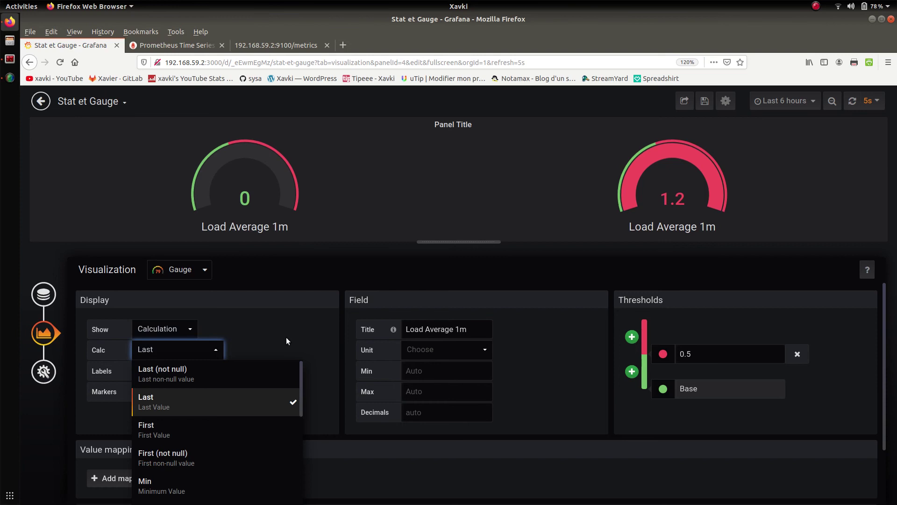
click(286, 338)
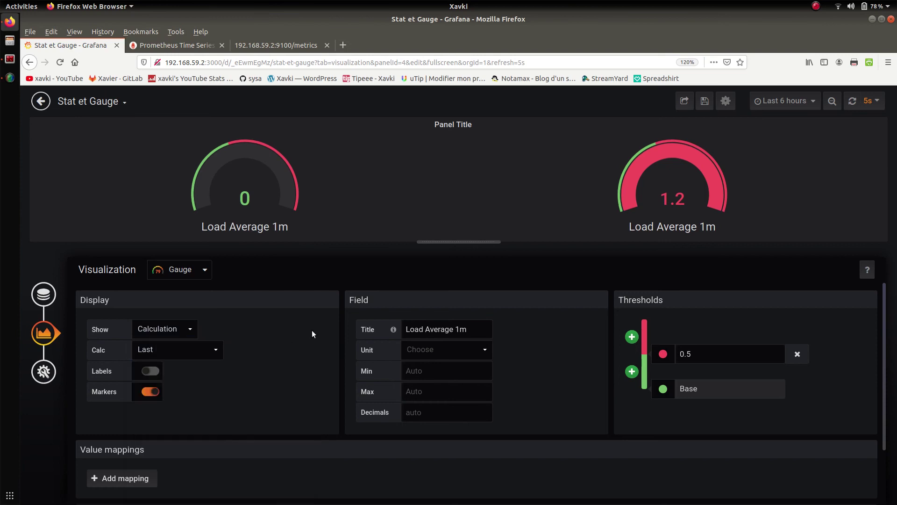
- Check the available field units without choosing one, and set the gauge values to 2 decimals
click(461, 352)
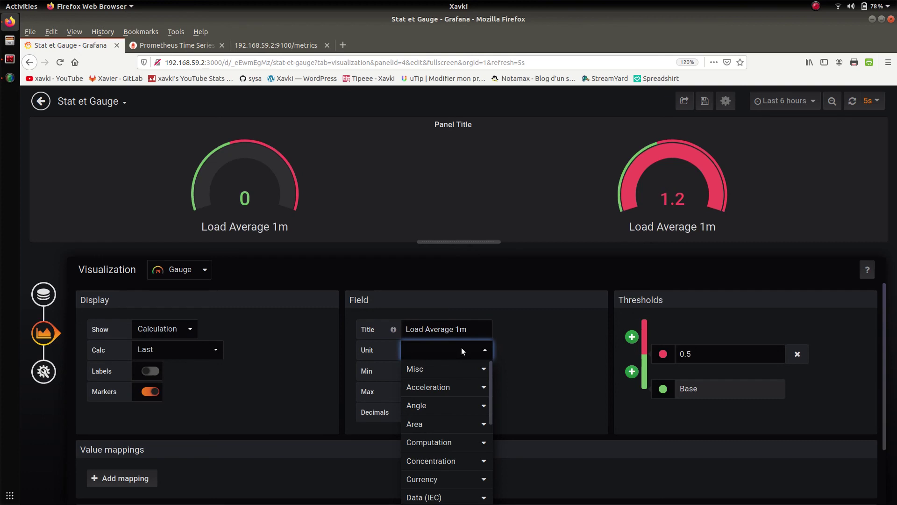
click(461, 348)
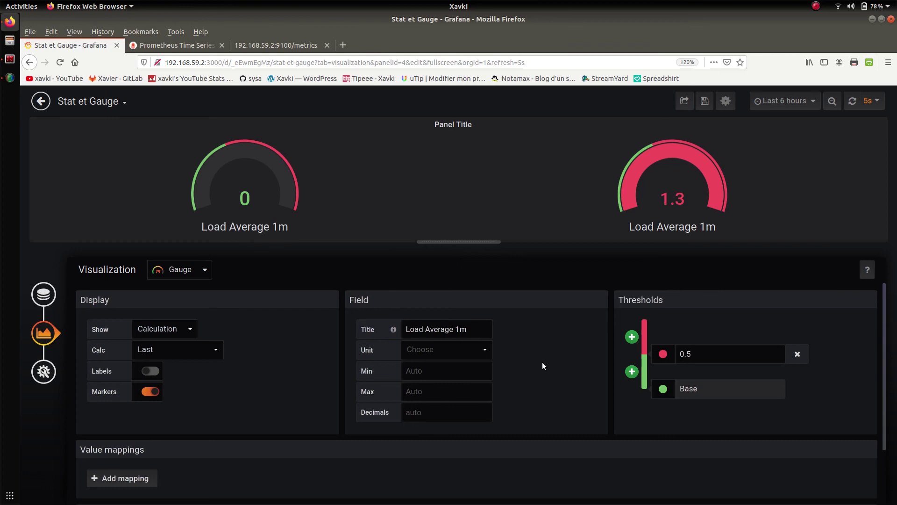
scroll(542, 363, down, 1)
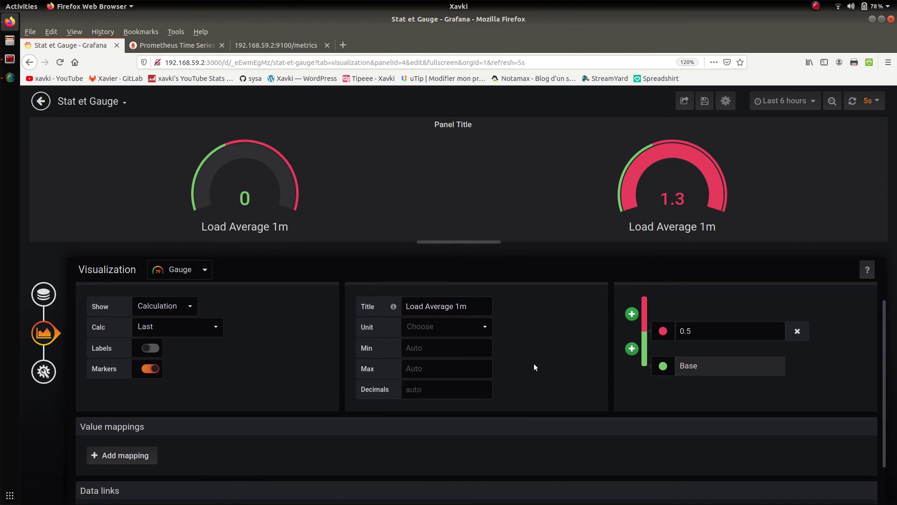
click(473, 383)
text(2)
click(534, 379)
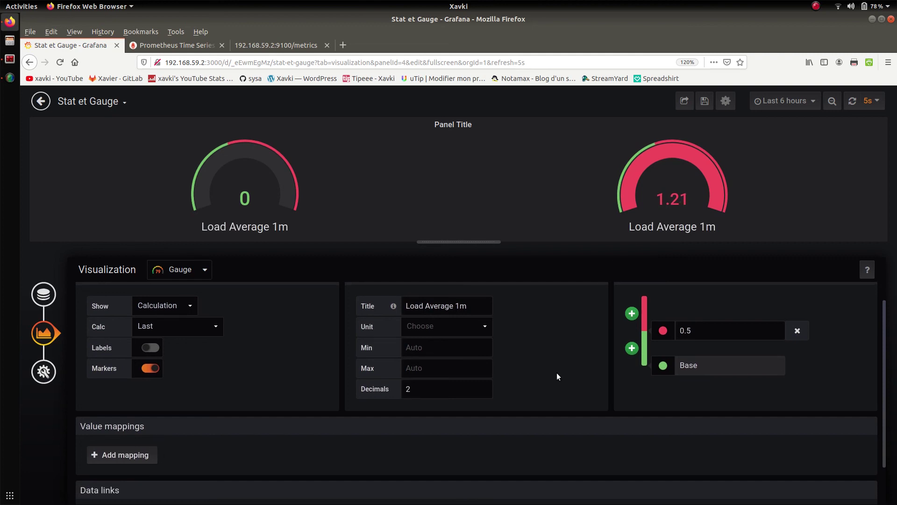
- Open the panel's general settings and clear the panel title
scroll(556, 372, down, 2)
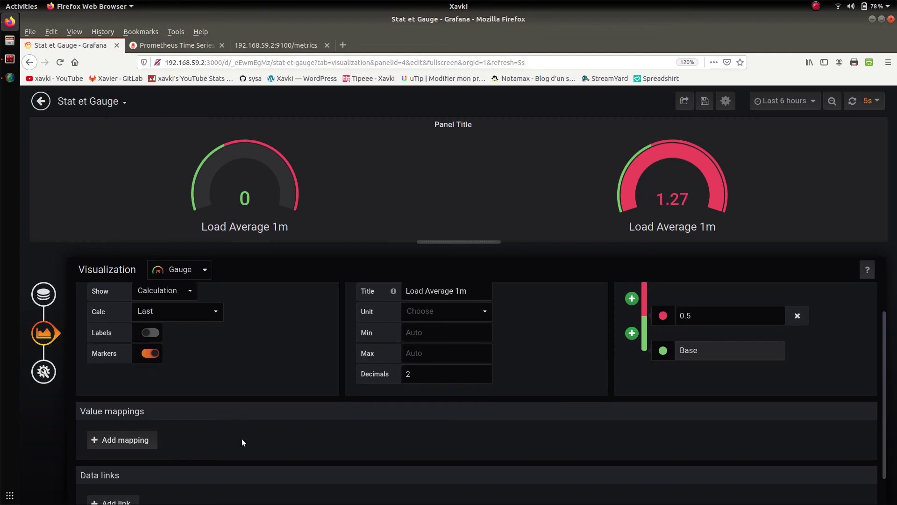
click(44, 371)
triple_click(195, 310)
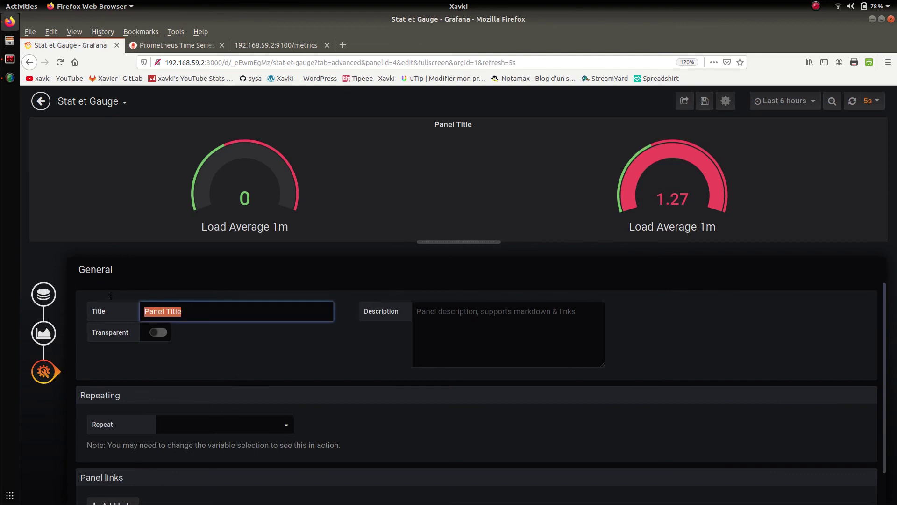
key(BackSpace)
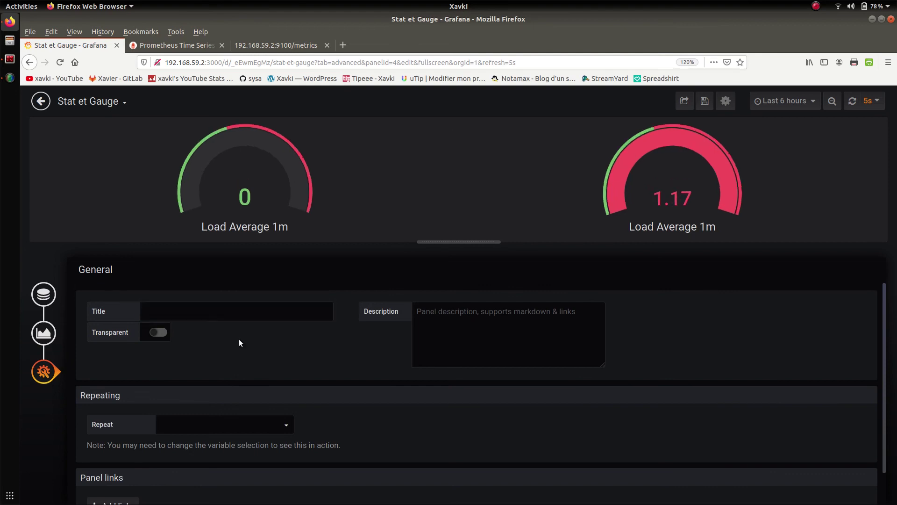
- Make the gauge panel's background transparent and title the panel "Load Average"
click(158, 332)
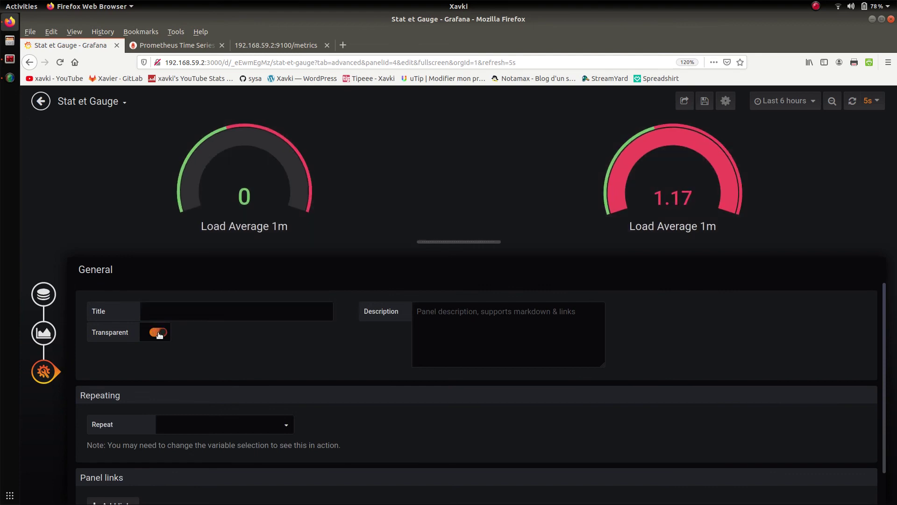
click(164, 312)
text(Load)
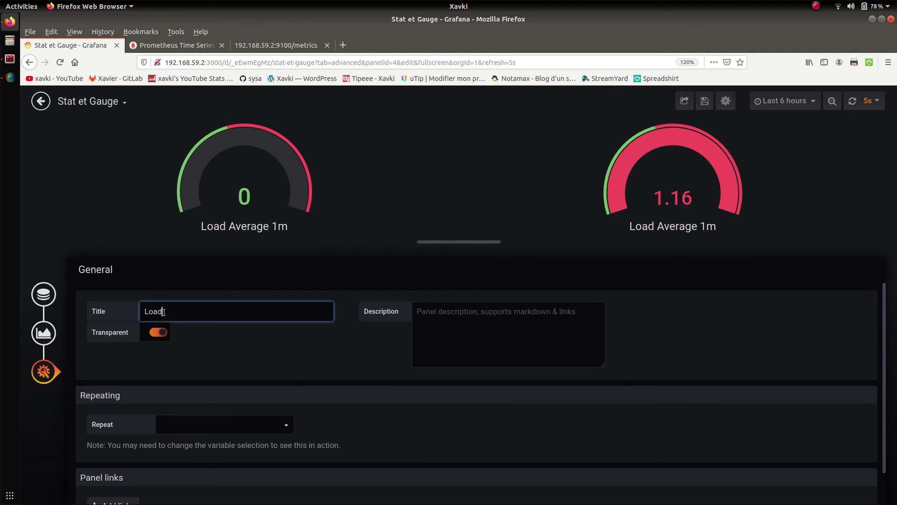
key(BackSpace)
key(BackSpace)
key(BackSpace)
key(BackSpace)
text(Load Average)
click(228, 369)
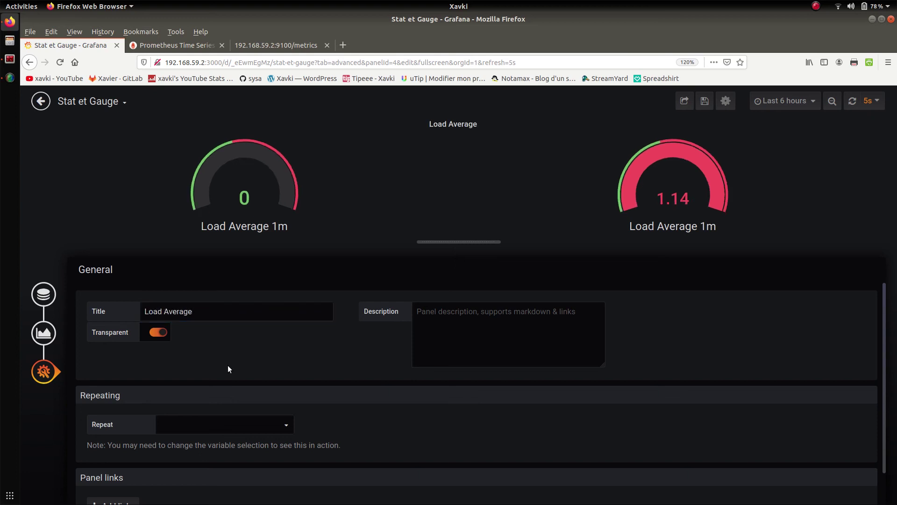
- Enter "Load average 1m" as the gauge panel's description
click(466, 318)
text(Load average 1m)
click(326, 360)
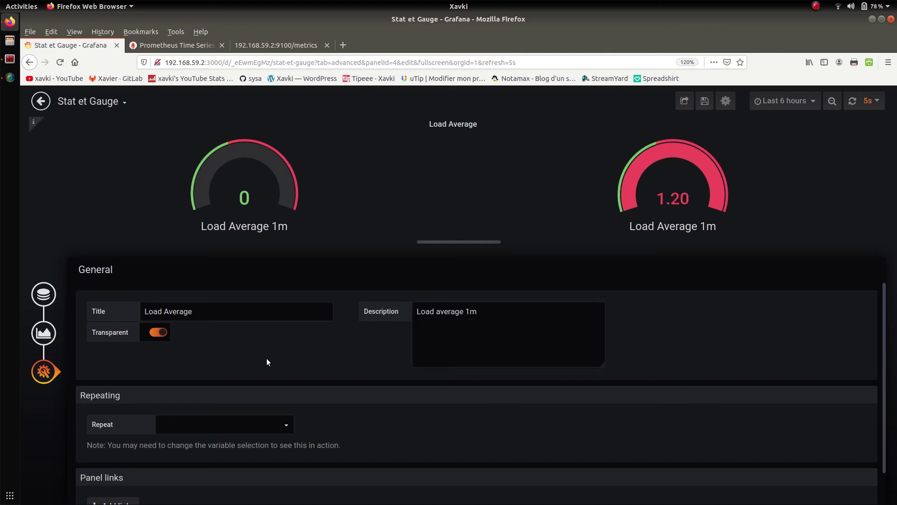
- Set the legend format of the node_load1 query to {{ instance }}
click(44, 295)
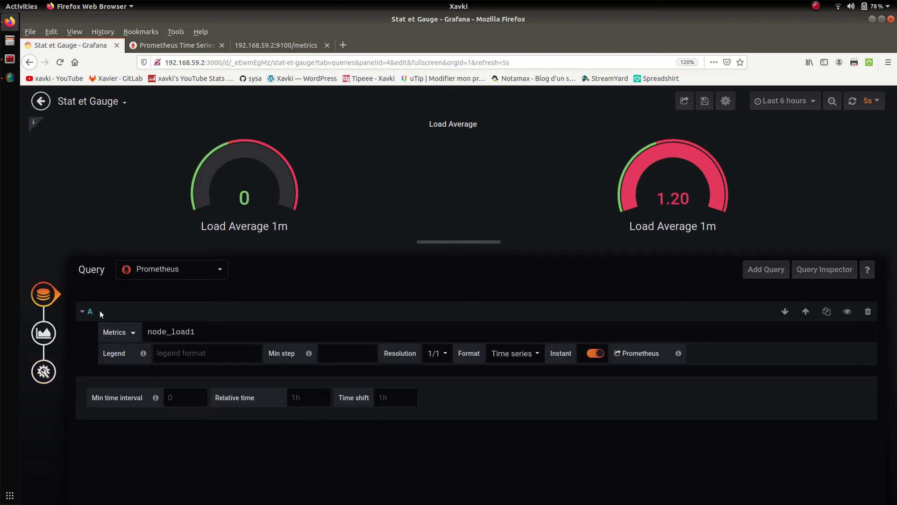
click(200, 357)
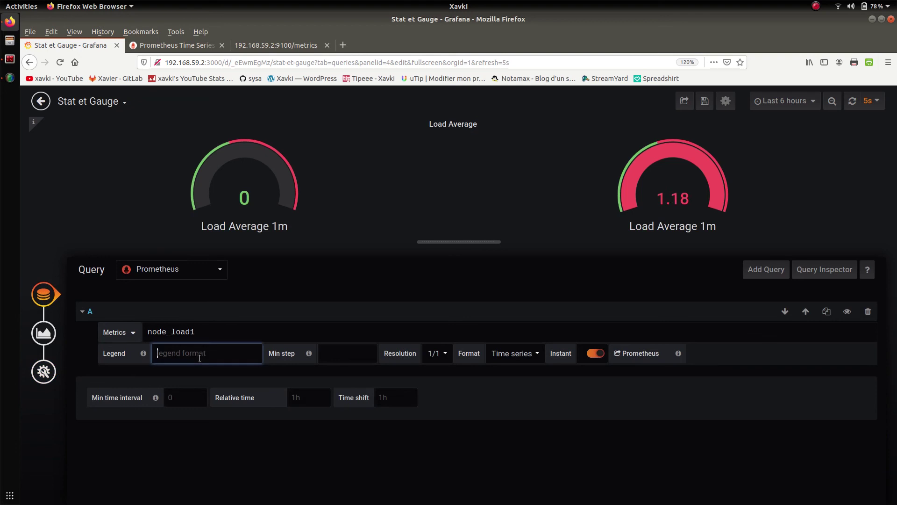
text({{i}})
key(Left)
key(Left)
text(instance)
click(203, 297)
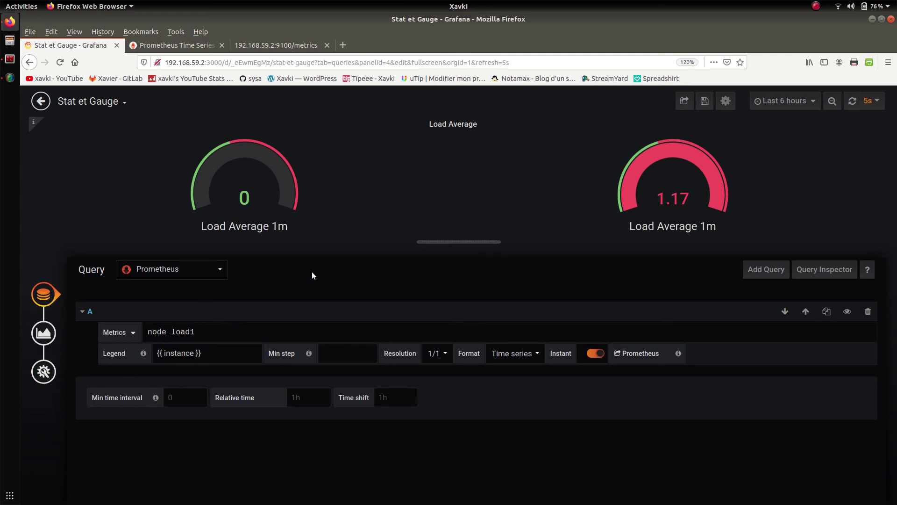
- Clear the field title in the gauge's visualization settings so each gauge uses its query legend
click(46, 332)
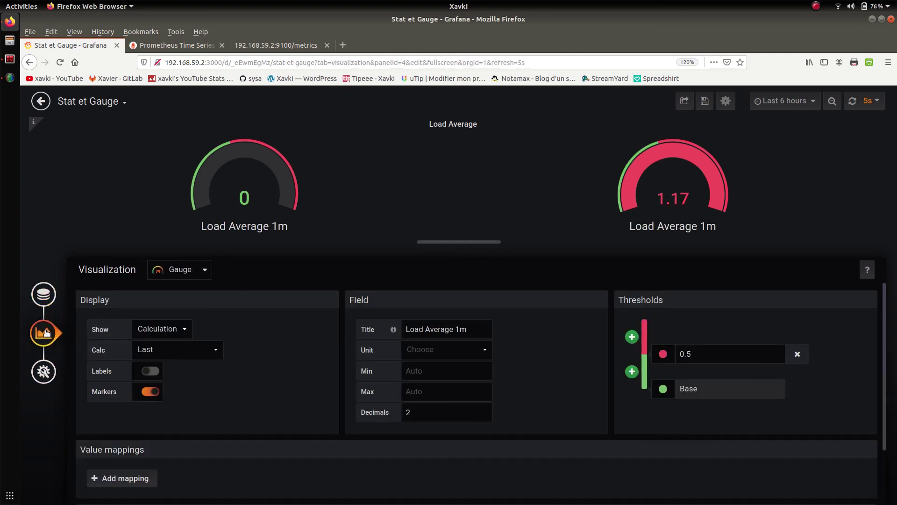
drag(487, 328, 359, 313)
key(BackSpace)
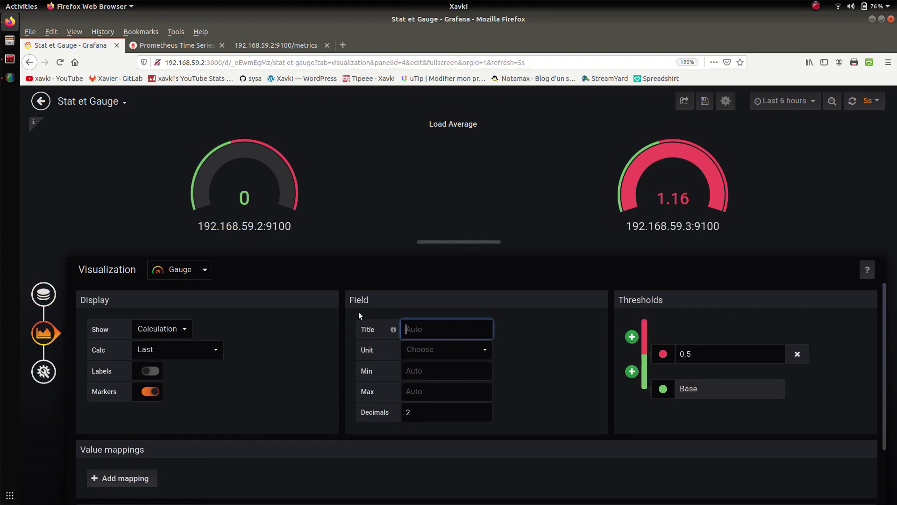
click(283, 373)
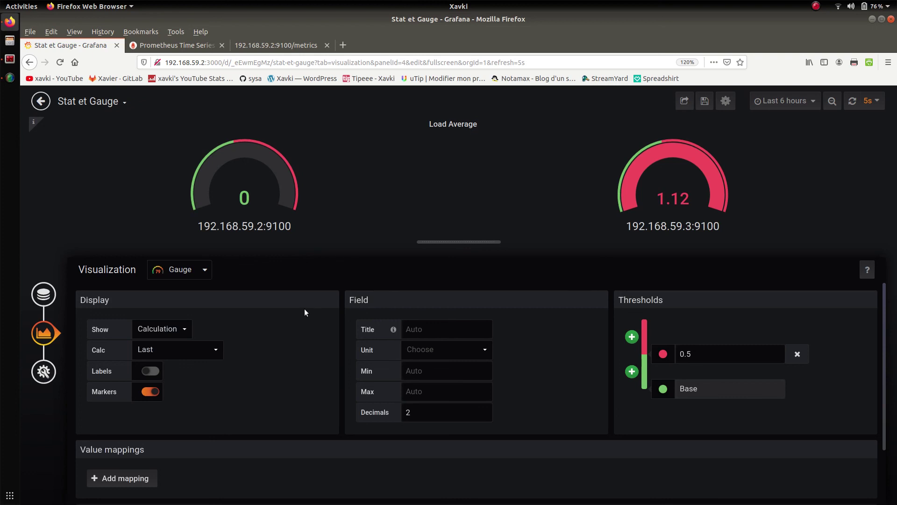
- Try the gauge panel without transparency in its general settings and restore the transparent background
click(43, 372)
click(160, 332)
click(160, 332)
click(453, 337)
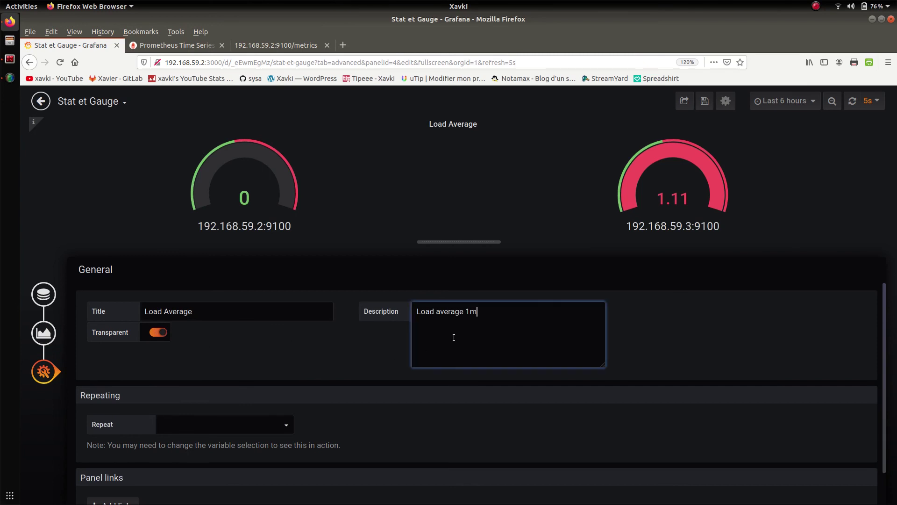
- Save the dashboard with the change note "Gauge" and return to the dashboard view
click(704, 101)
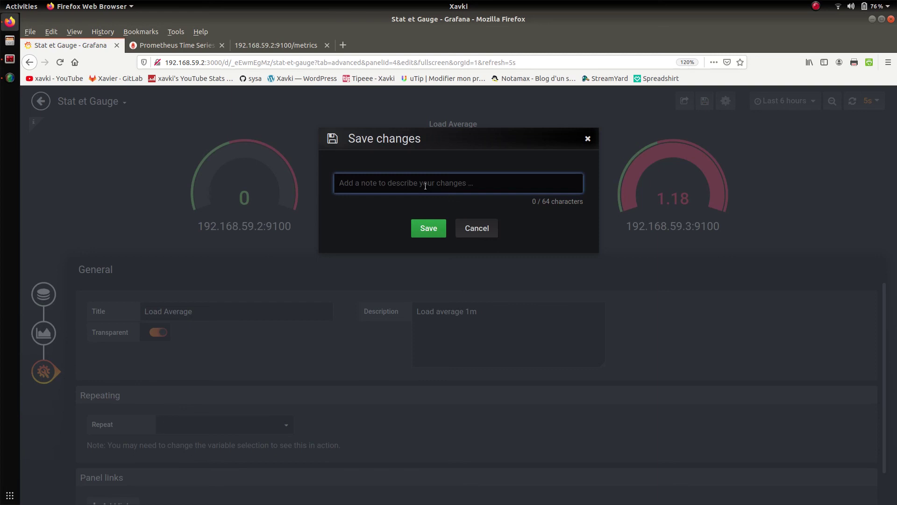
text(Gauage)
key(BackSpace)
key(BackSpace)
key(BackSpace)
text(ge)
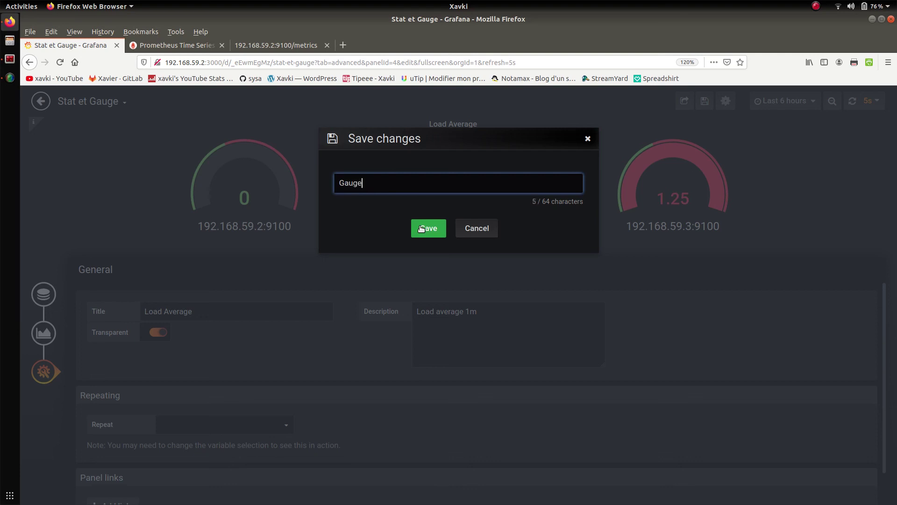
click(420, 228)
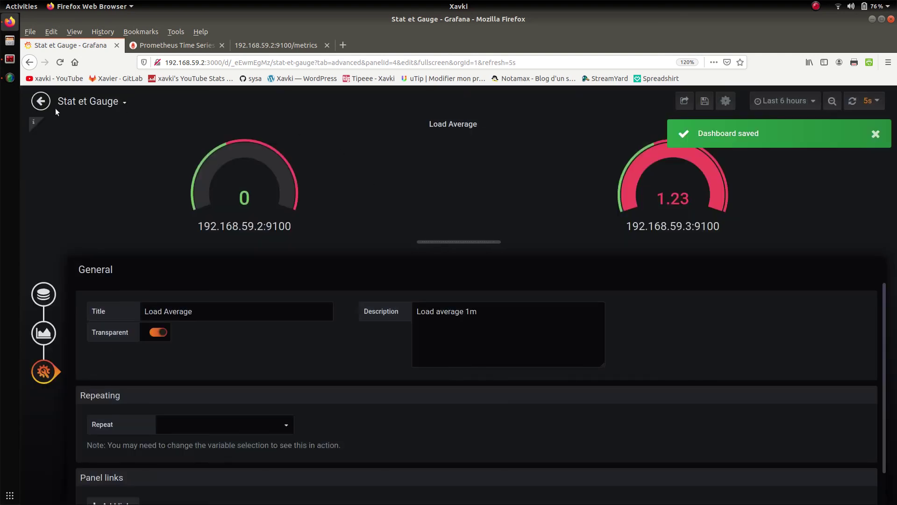
click(40, 101)
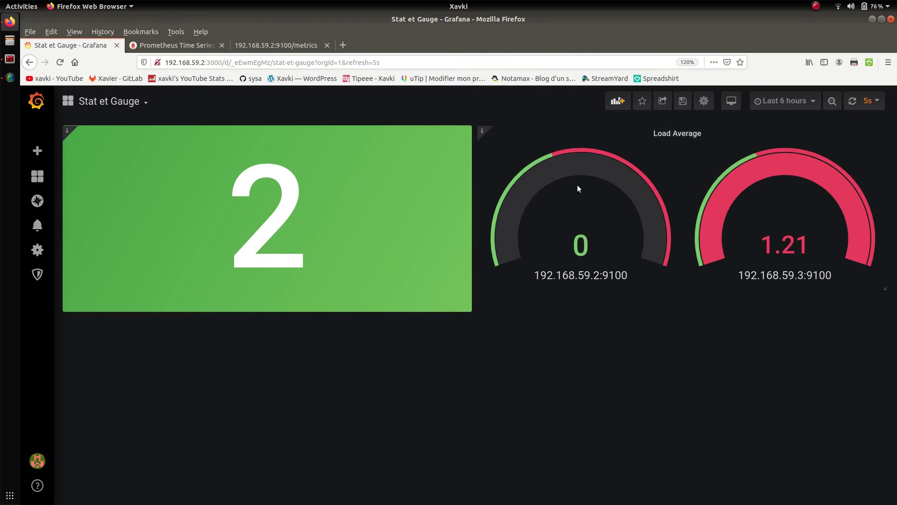
- Examine the saved versions and their notes in the dashboard settings, and return to the dashboard
mouse_move(490, 138)
click(704, 101)
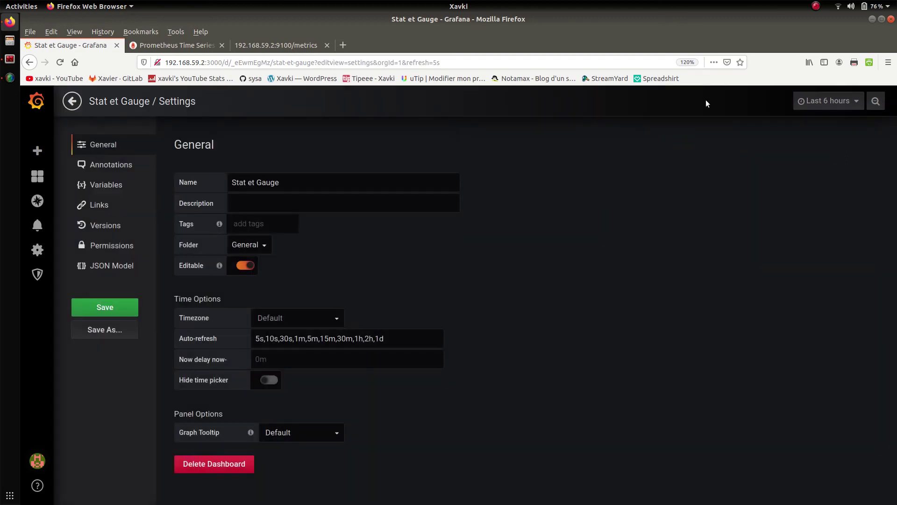
click(105, 225)
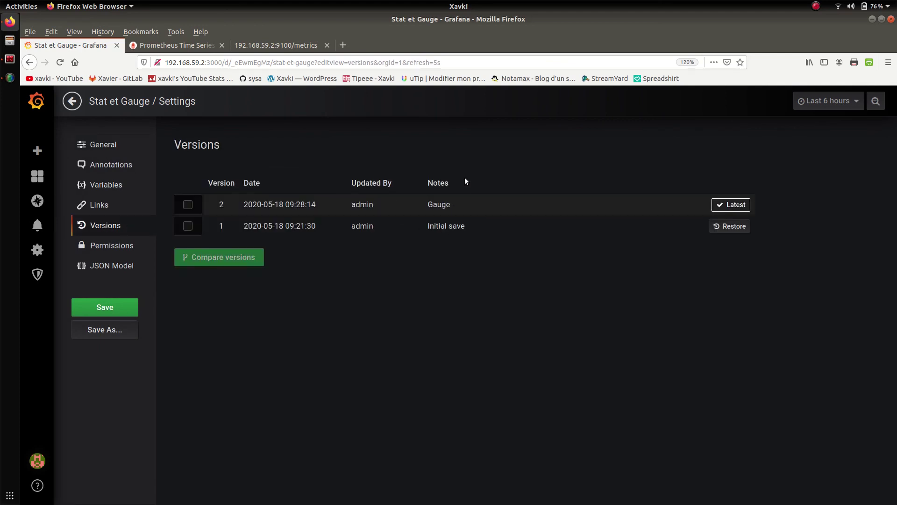
click(195, 207)
click(183, 200)
click(189, 203)
click(72, 101)
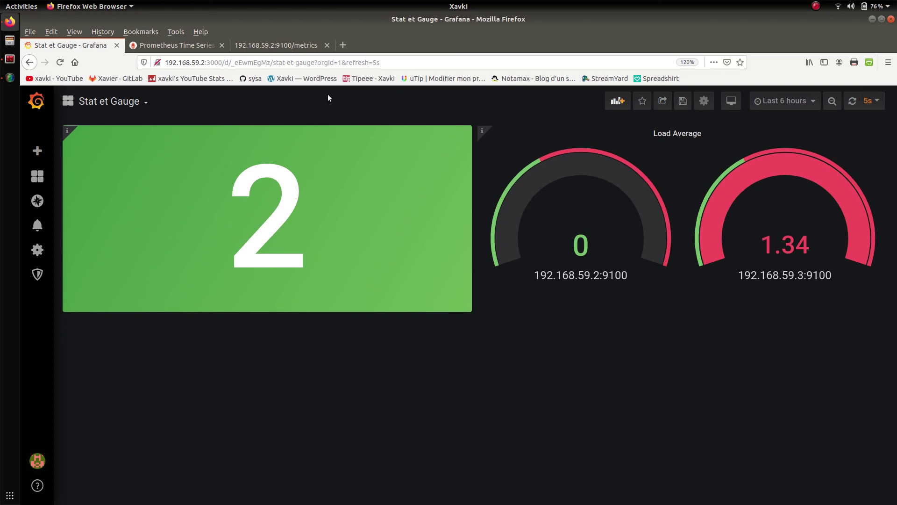
click(10, 78)
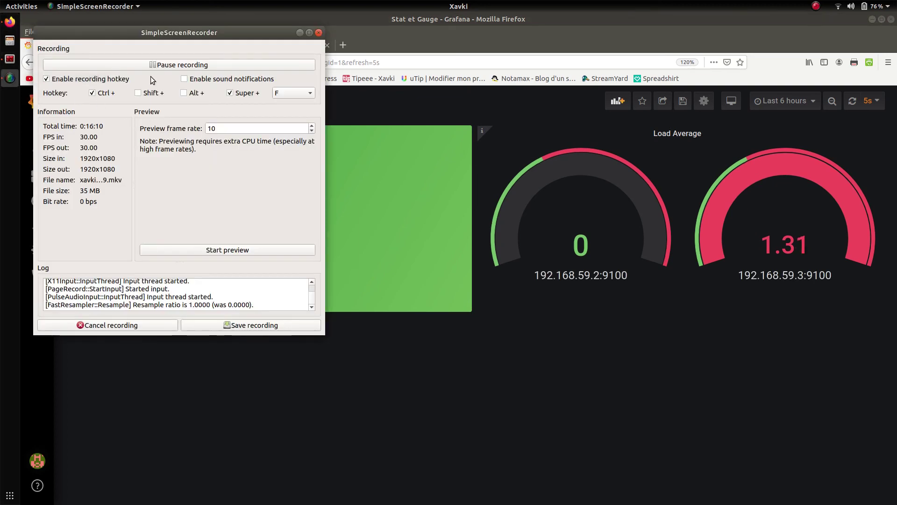